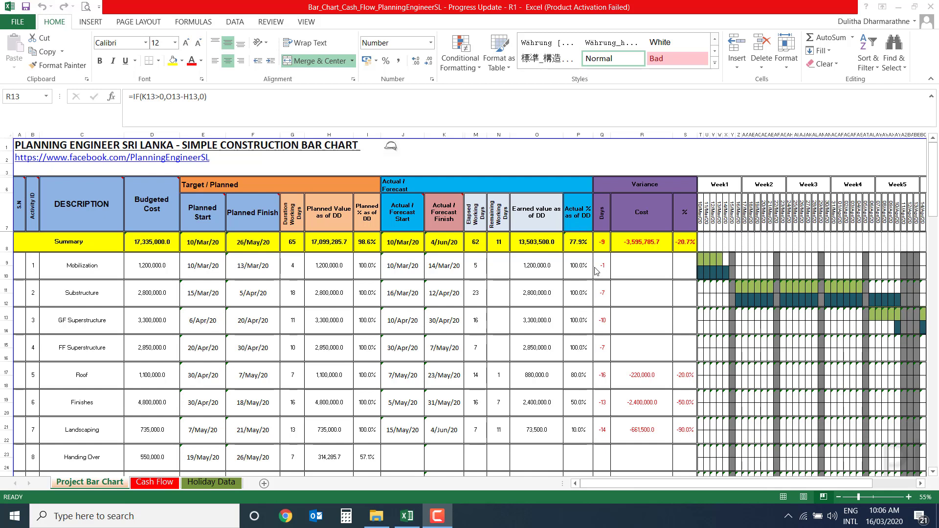
- Switch to the Cash Flow sheet to preview the cash-flow S-curve chart
click(143, 485)
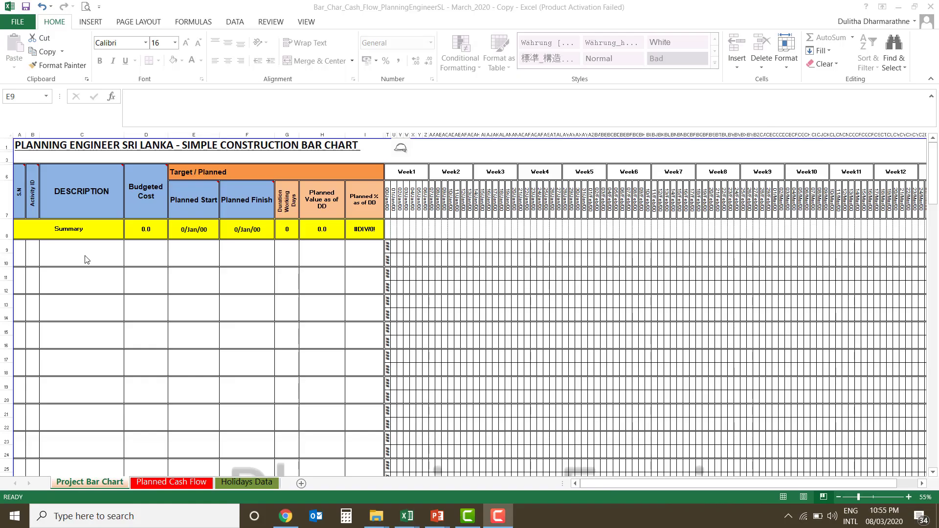
- Select Mobilization's planned start cell in row 9 on the Project Bar Chart sheet
click(69, 262)
click(192, 260)
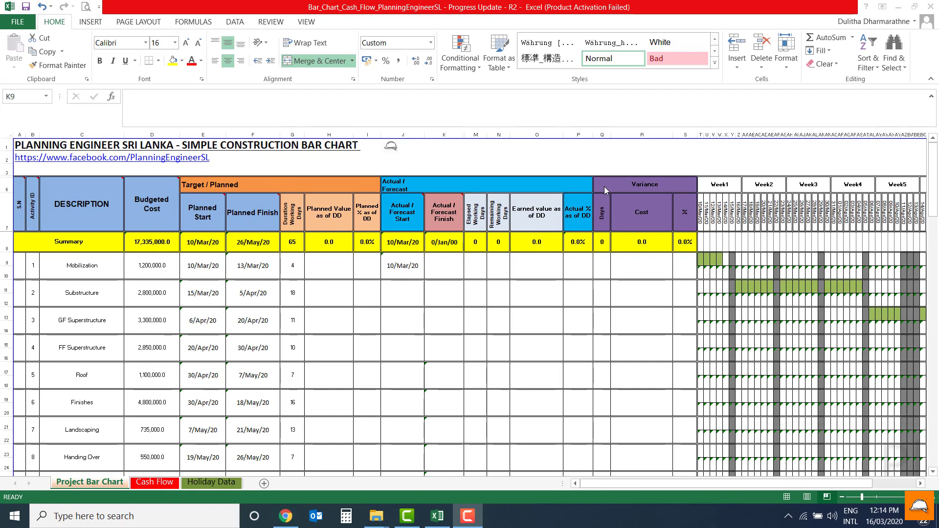
click(163, 484)
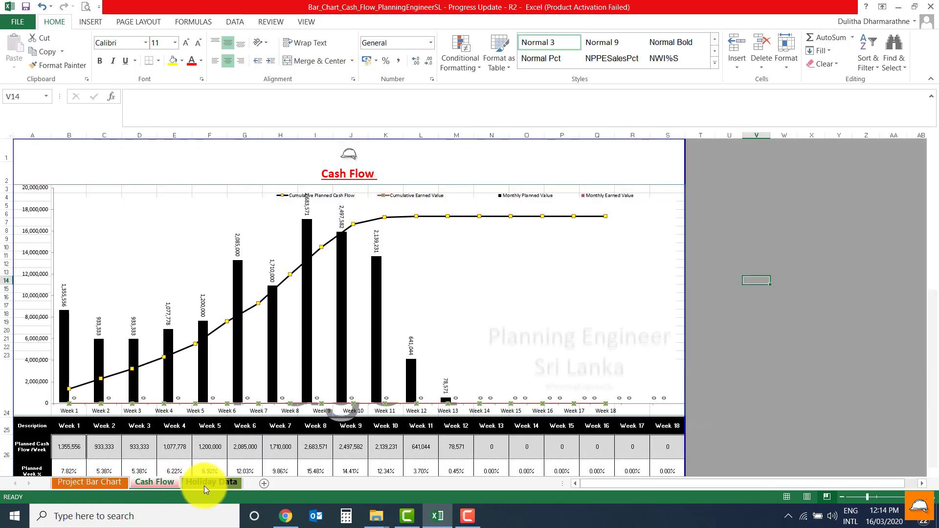
click(204, 484)
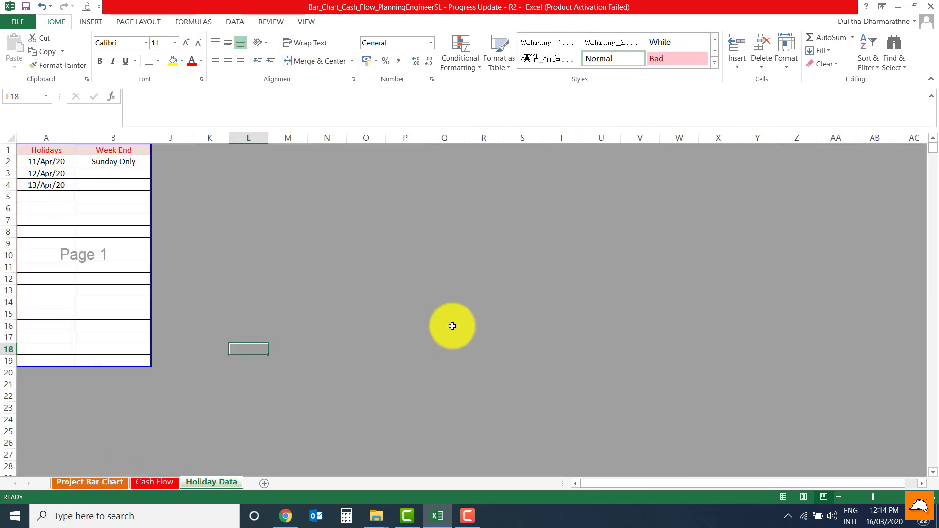
key(ctrl+Page_Up)
key(ctrl+Page_Up)
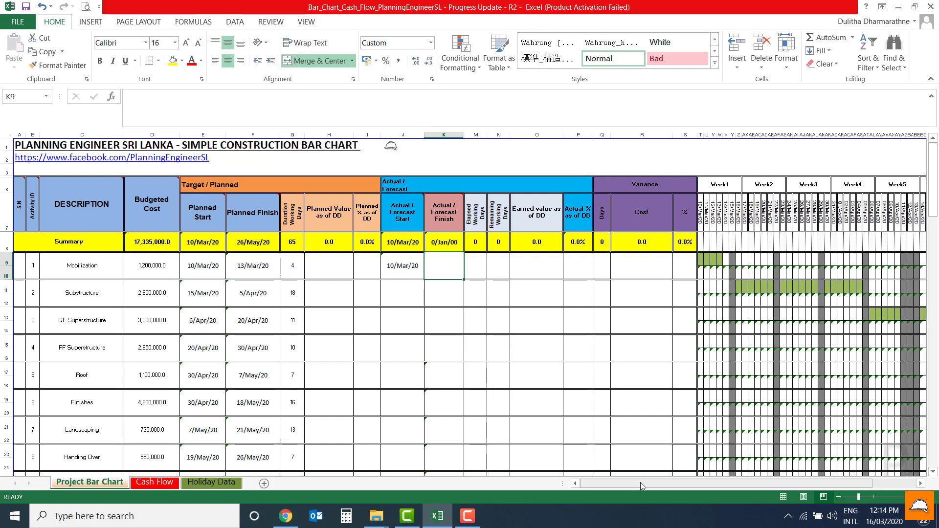
drag(644, 483, 758, 489)
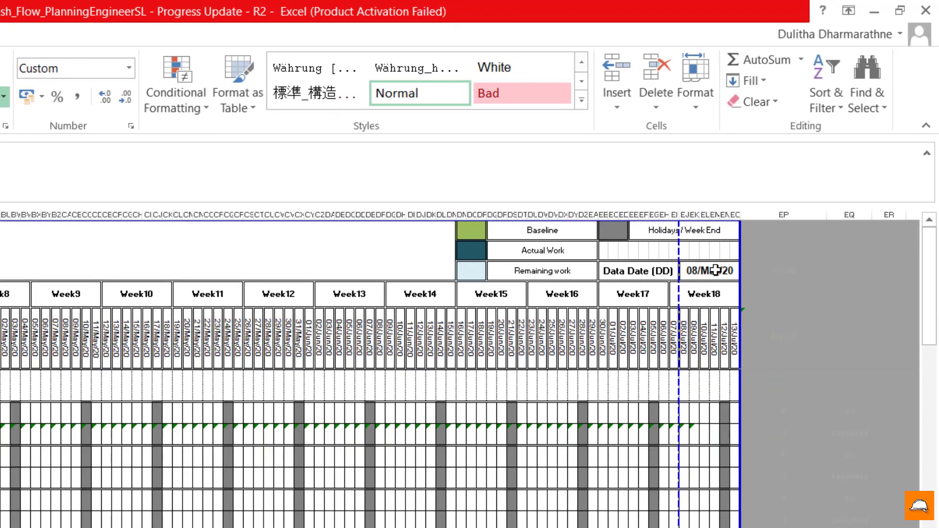
click(799, 170)
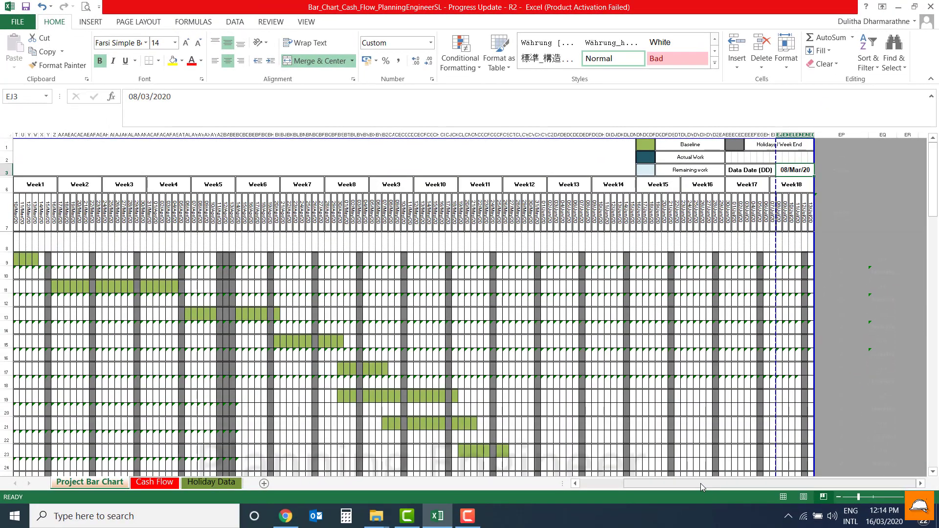
drag(719, 483, 676, 484)
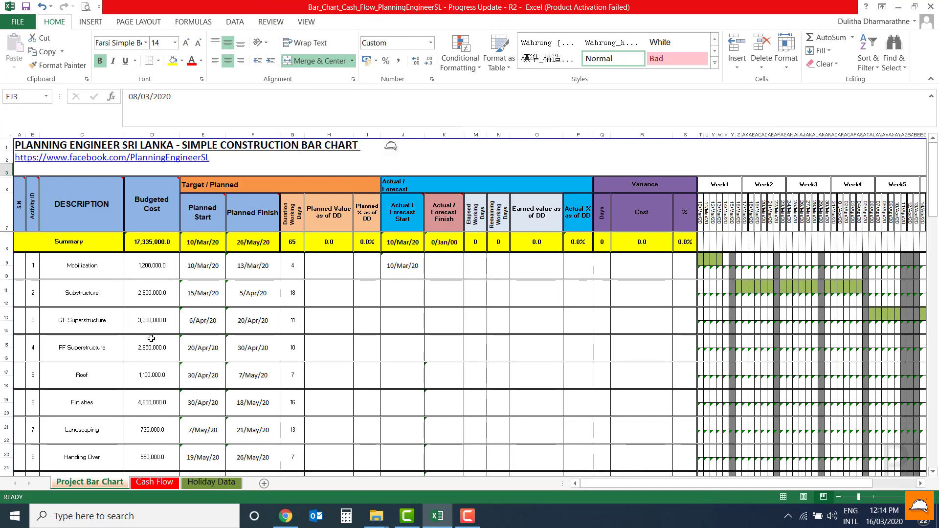
scroll(151, 347, down, 1)
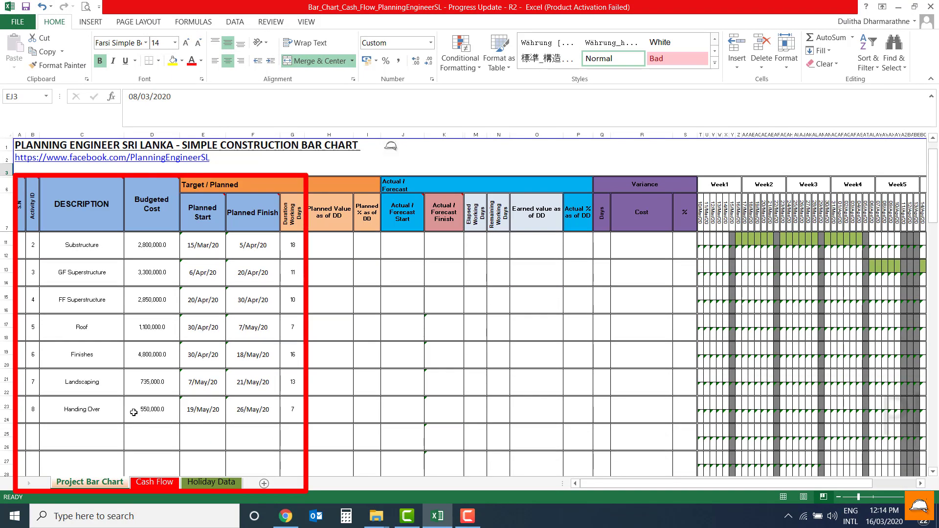
scroll(264, 362, up, 1)
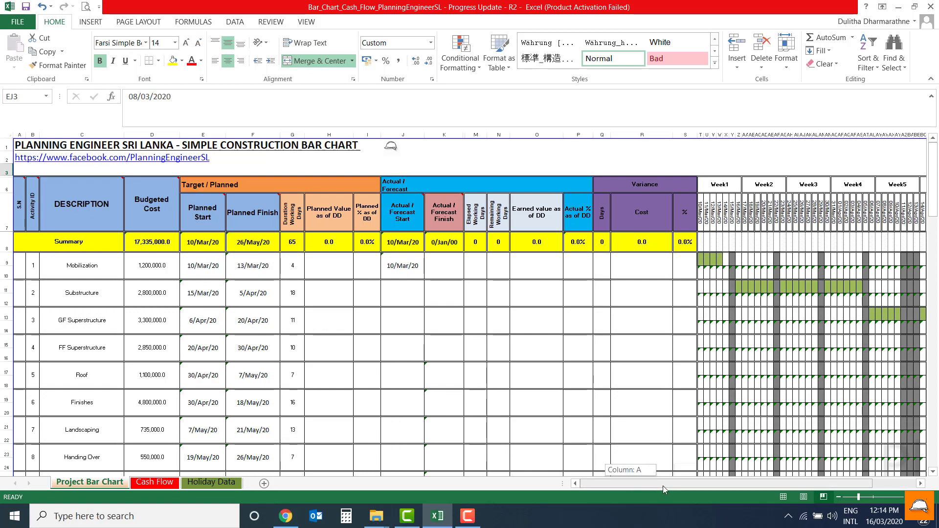
drag(663, 486, 694, 486)
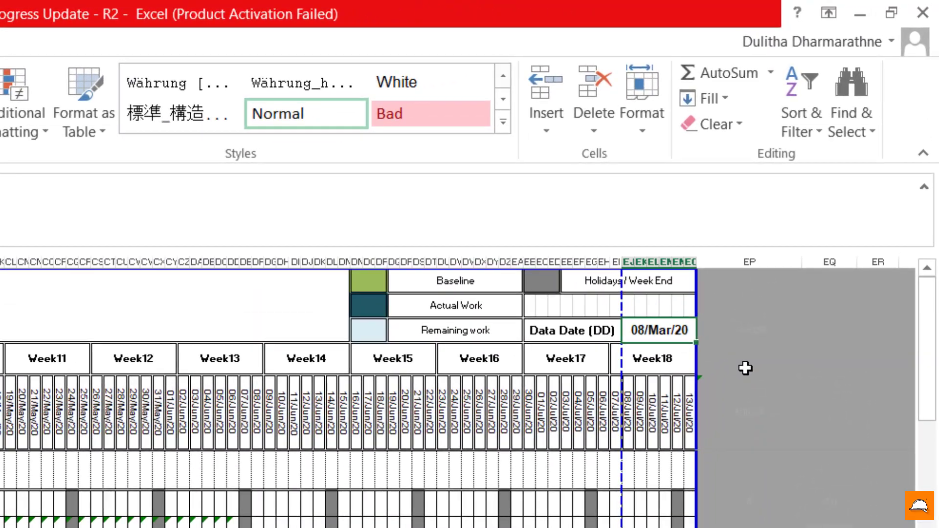
- Change the Data Date cell to 22/05/2020 and recheck the recalculated value
click(783, 308)
click(700, 276)
key(F2)
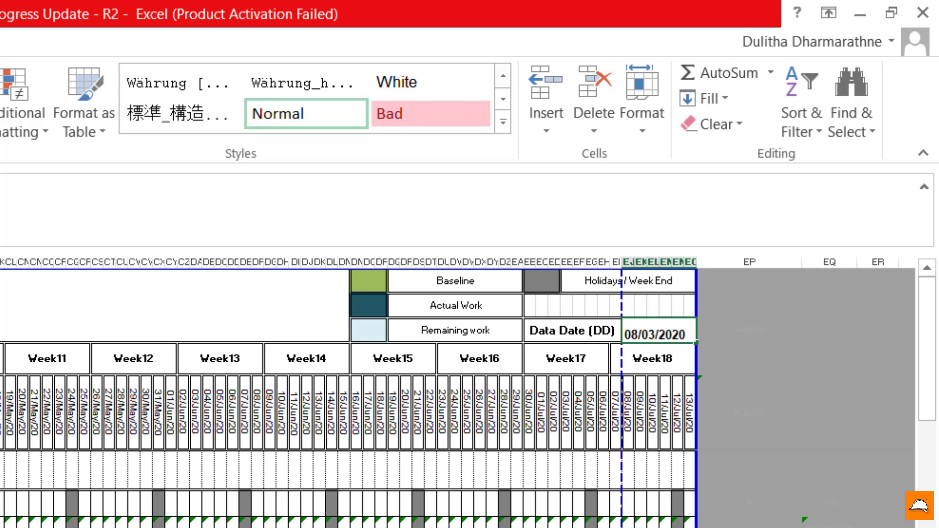
key(BackSpace)
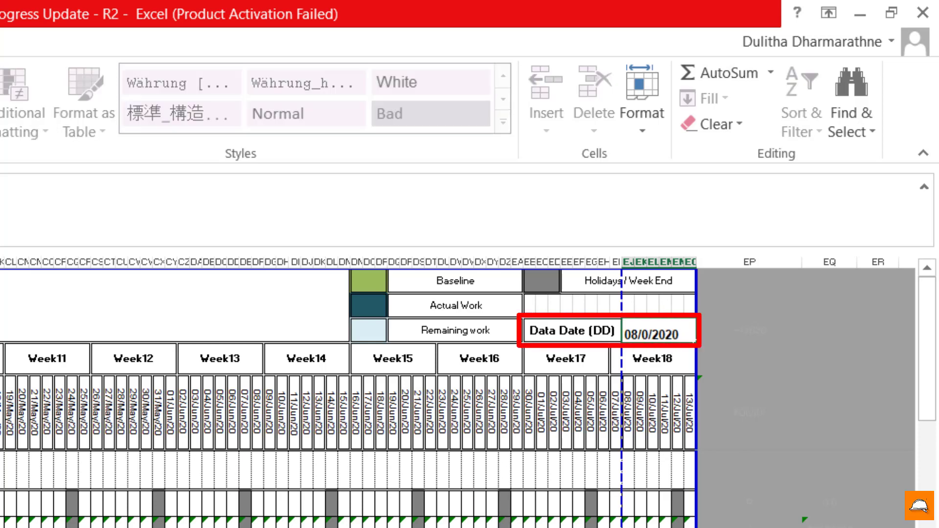
text(5)
key(Home)
key(Delete)
key(Delete)
text(22)
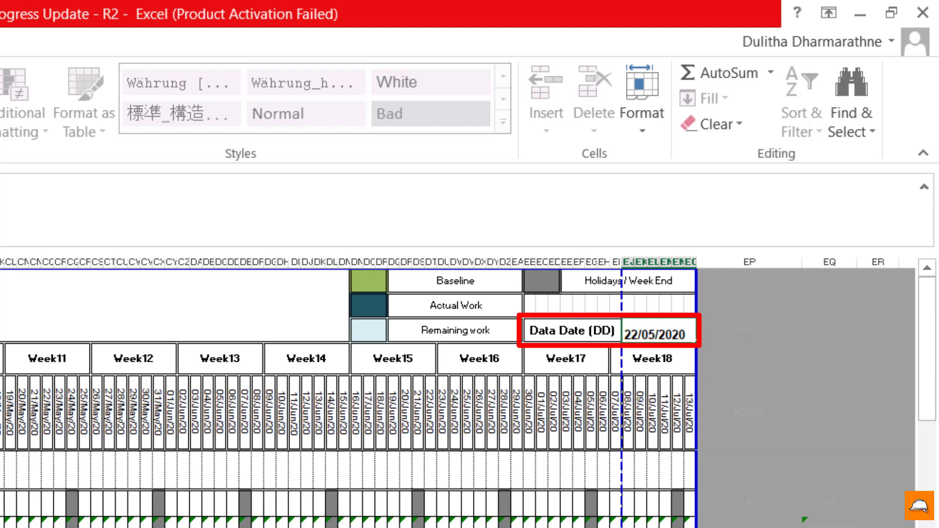
key(Return)
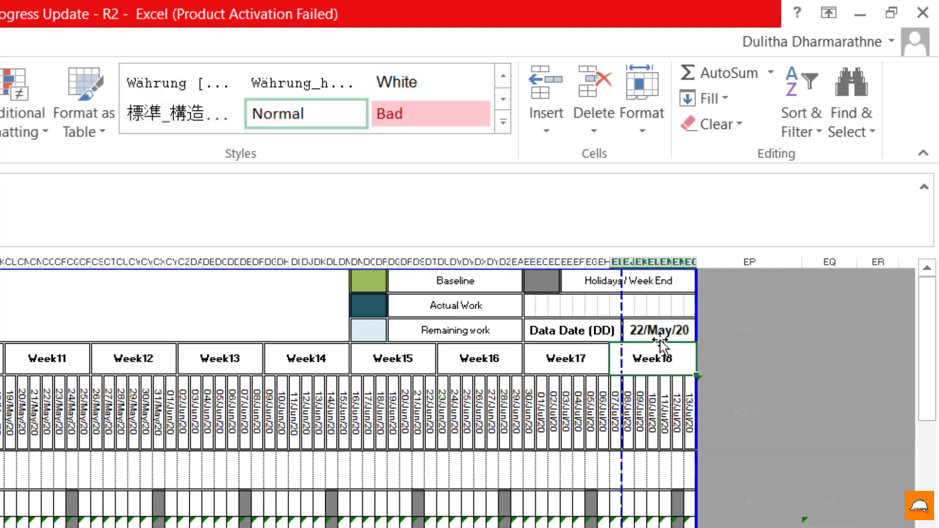
click(665, 332)
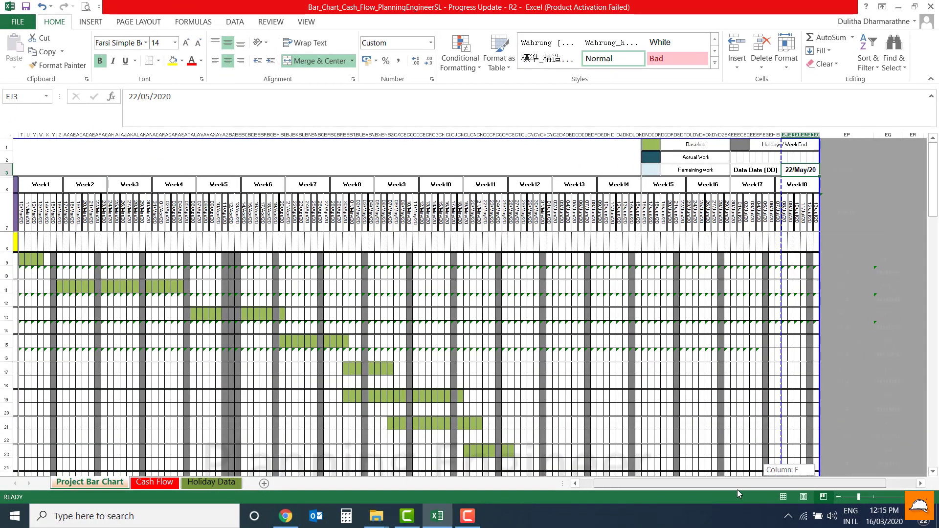
drag(738, 490, 676, 491)
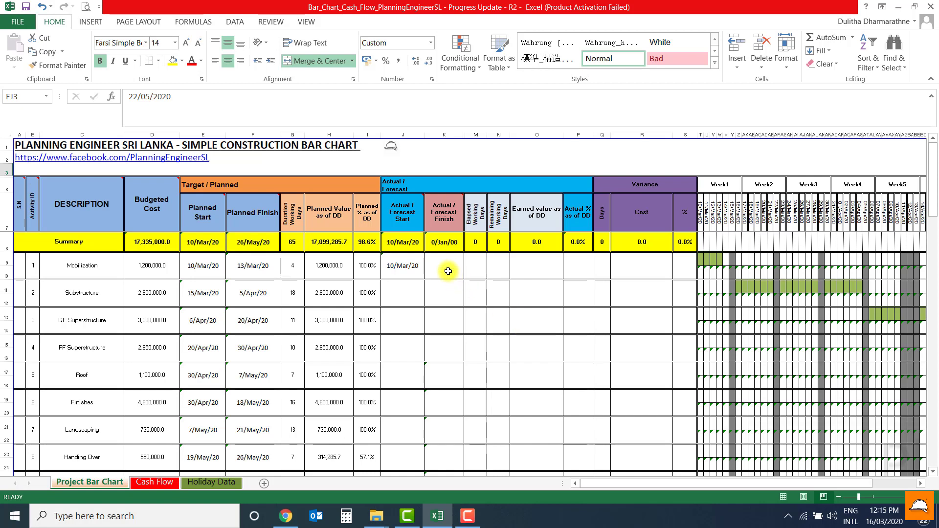
- Enter 100% as Mobilization's actual percent complete in P9
click(404, 273)
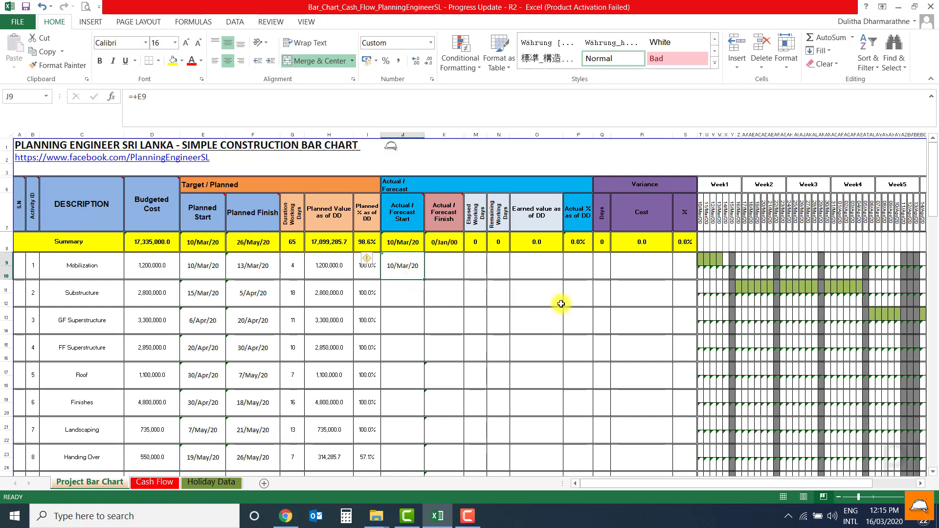
click(579, 269)
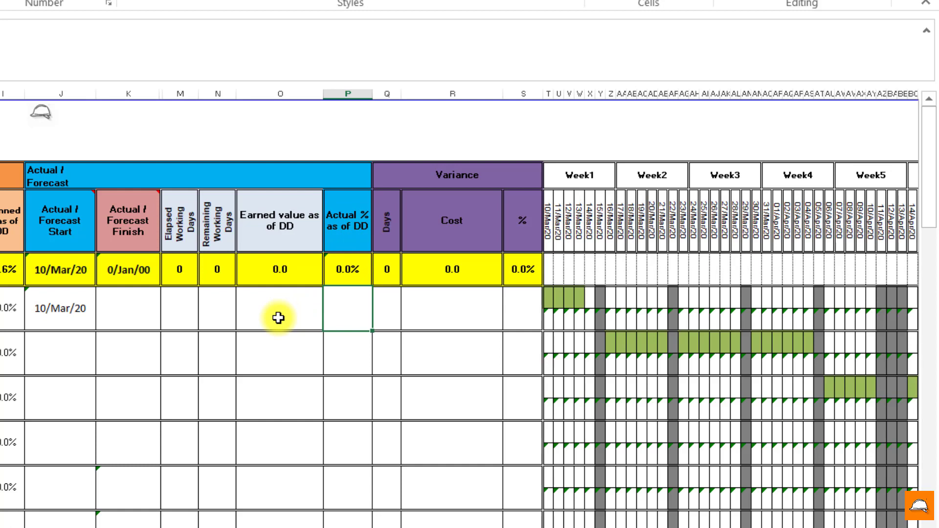
key(F2)
key(Return)
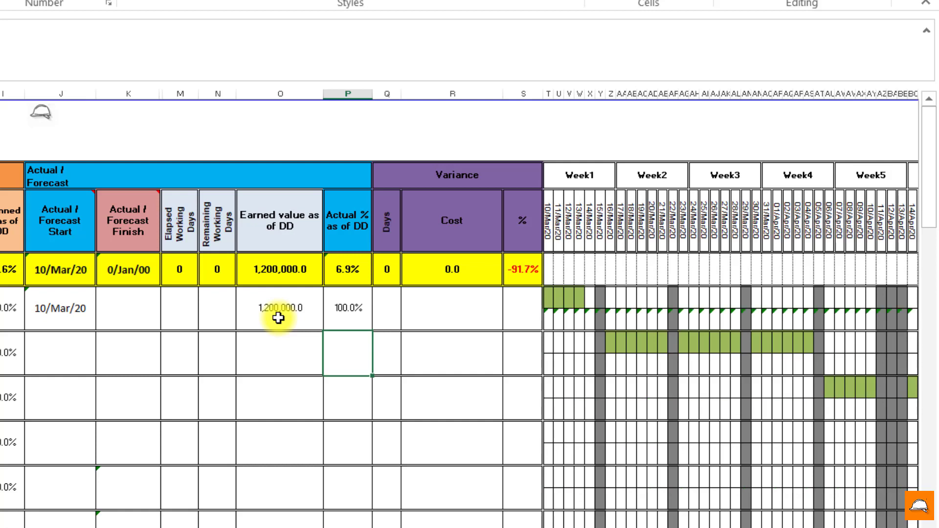
- Set Mobilization's actual finish in K9 to =+F9+1, giving 14/Mar/20
click(114, 315)
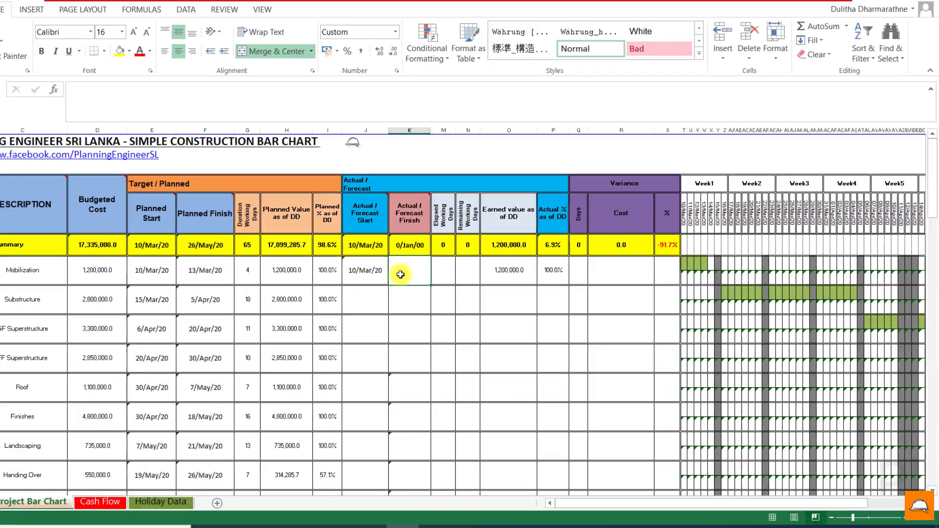
text(+)
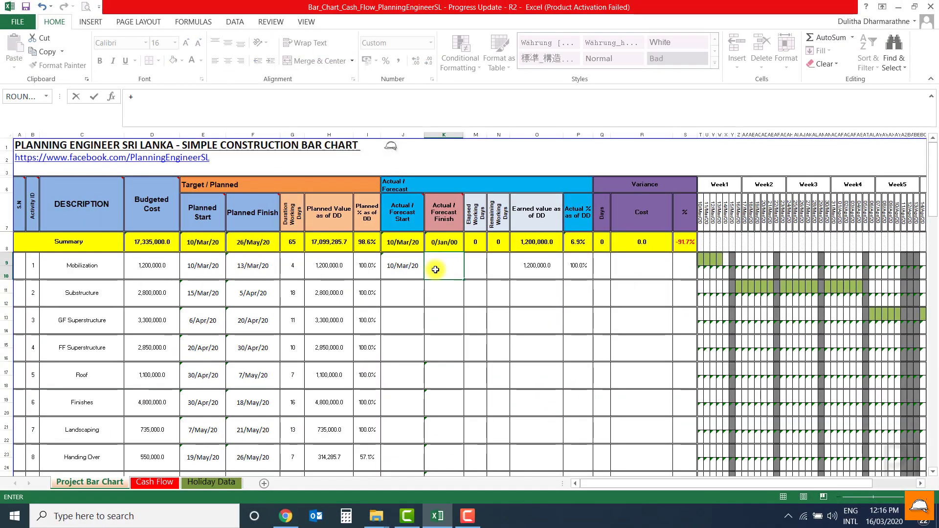
click(249, 272)
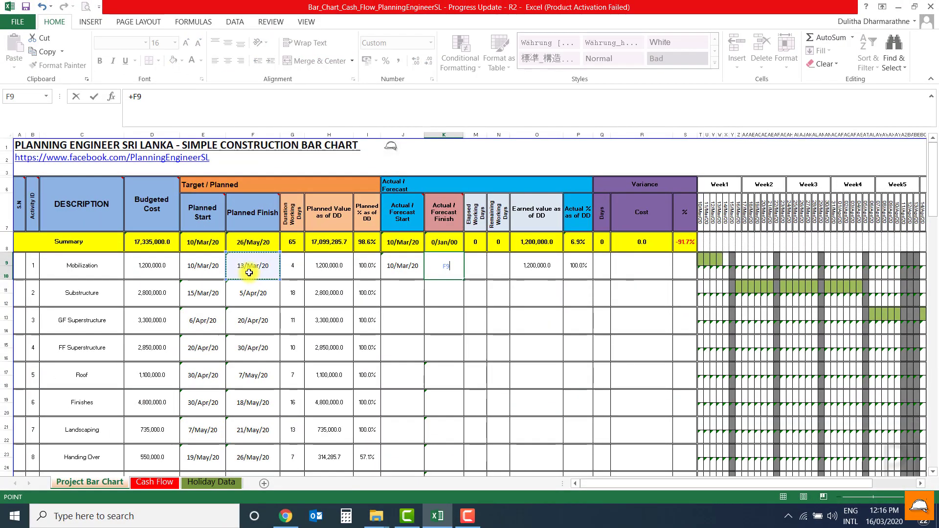
text(+1)
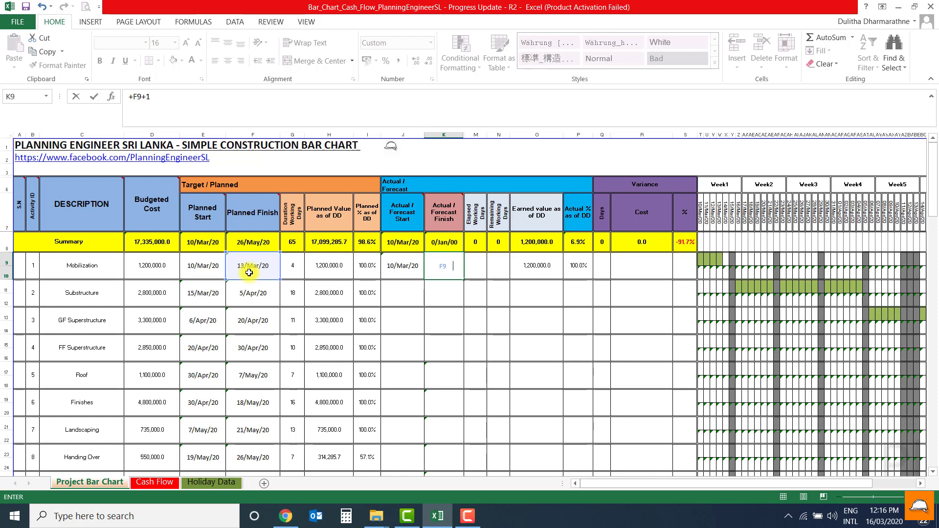
key(Return)
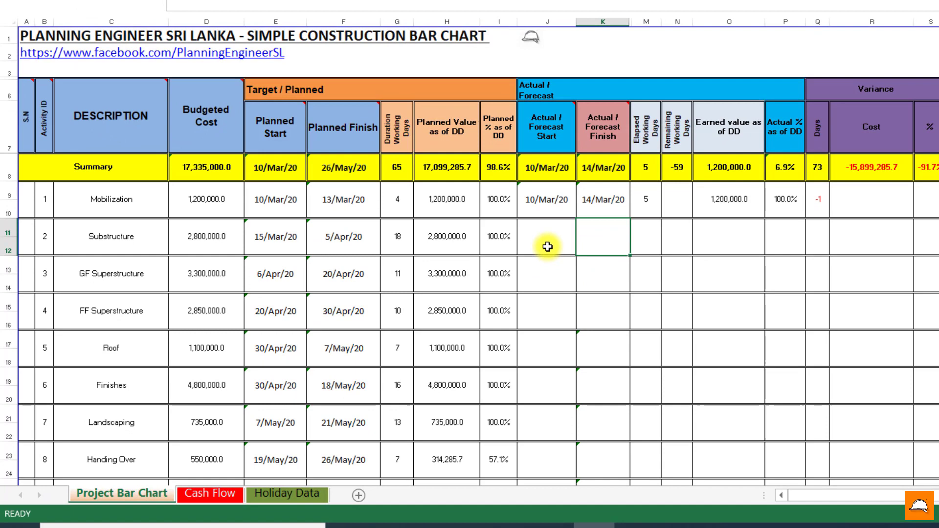
- Link Substructure's actual start J11 to Mobilization's actual finish and mark it 100% complete
click(403, 301)
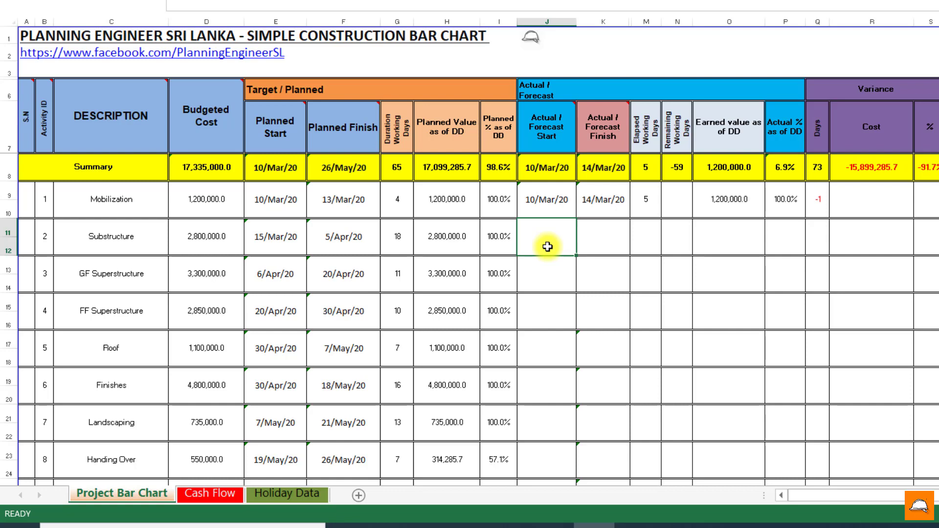
text(=)
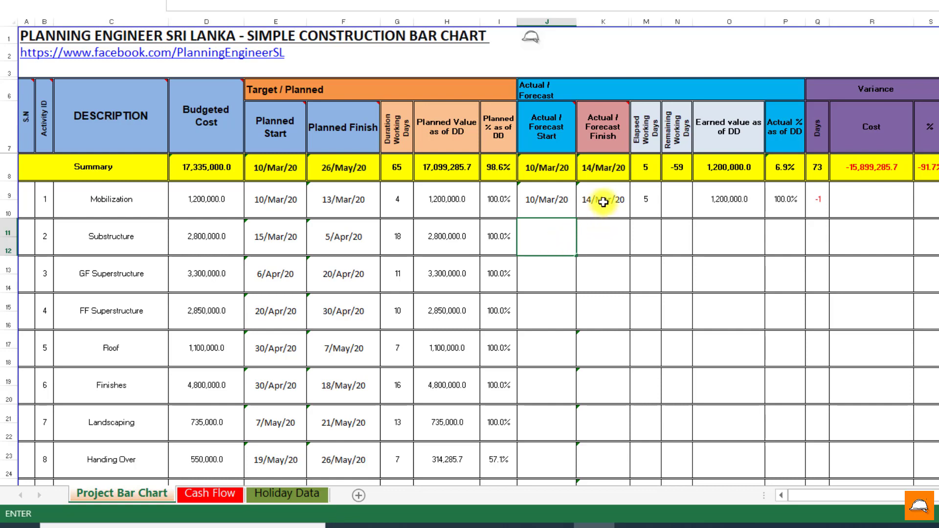
click(604, 202)
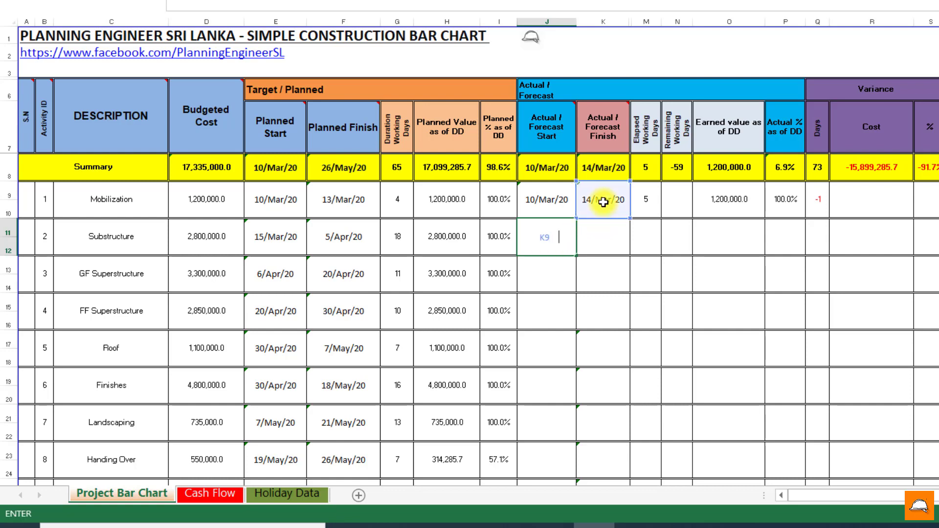
key(Return)
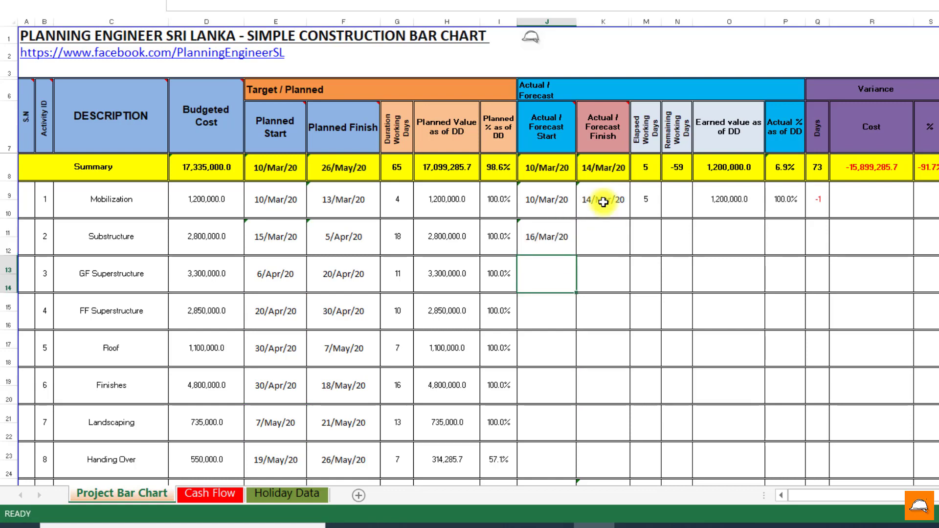
click(777, 230)
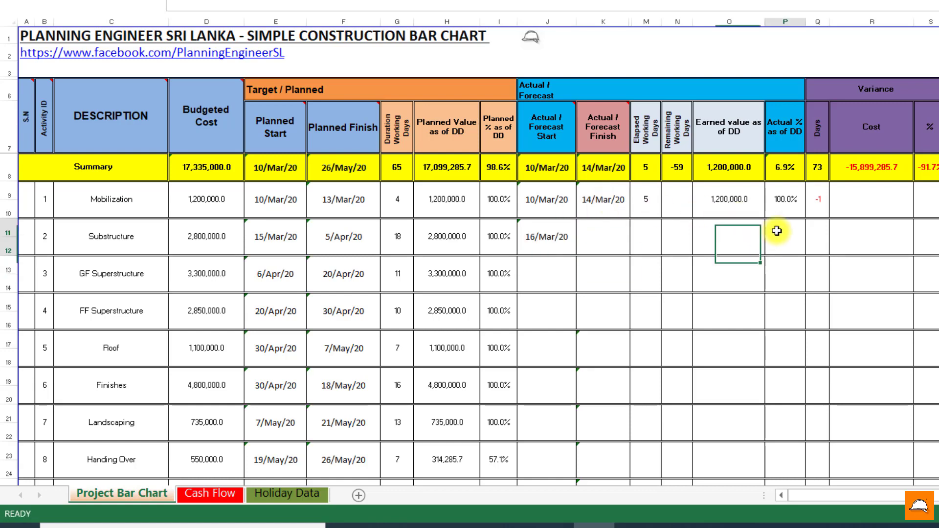
text(=)
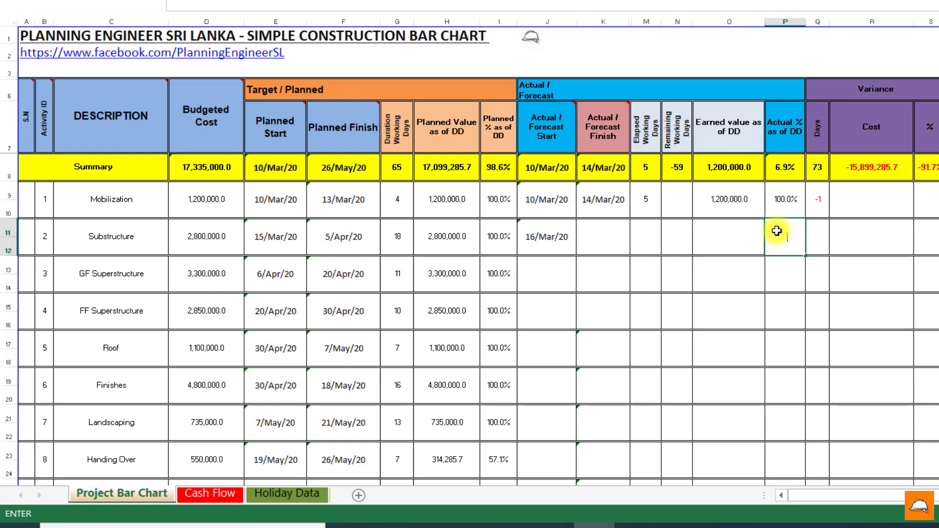
key(Return)
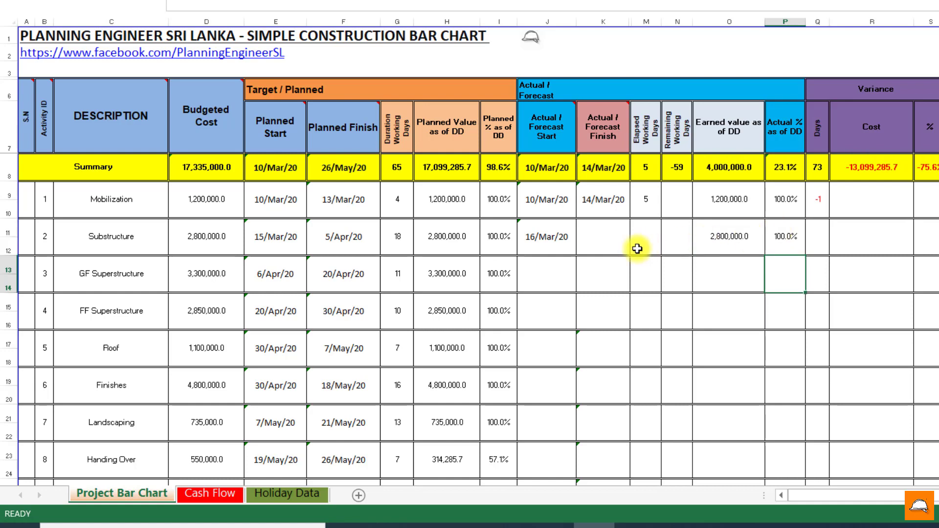
- Set Substructure's actual finish K11 to =F11+7, giving 12/Apr/20
click(609, 249)
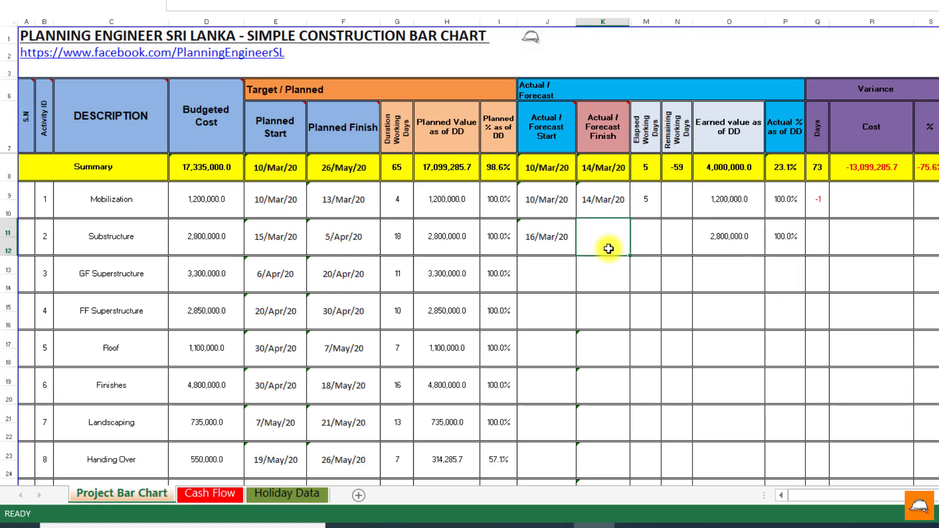
text(=)
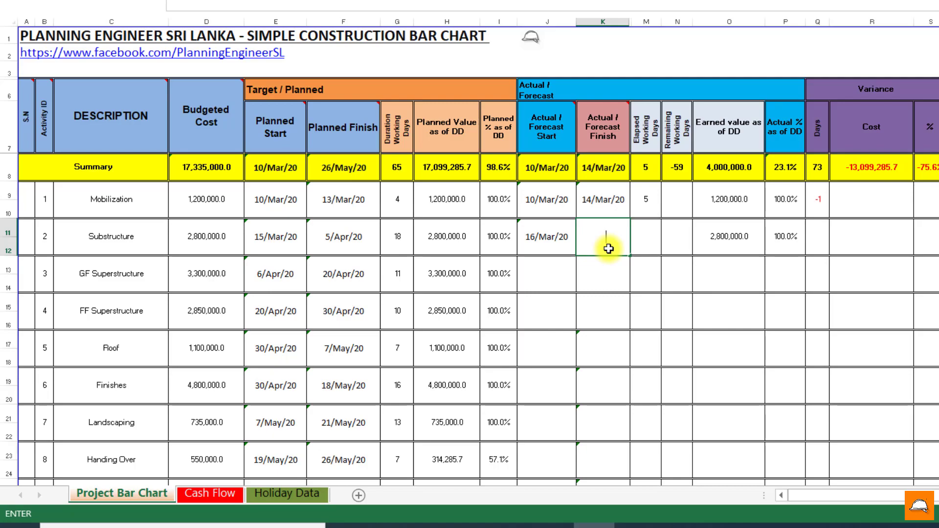
click(325, 246)
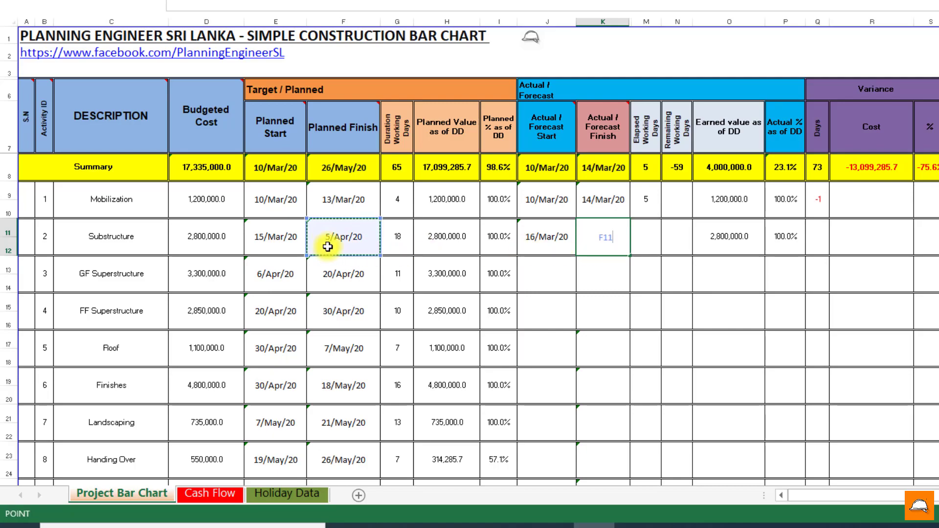
text(+7)
key(Return)
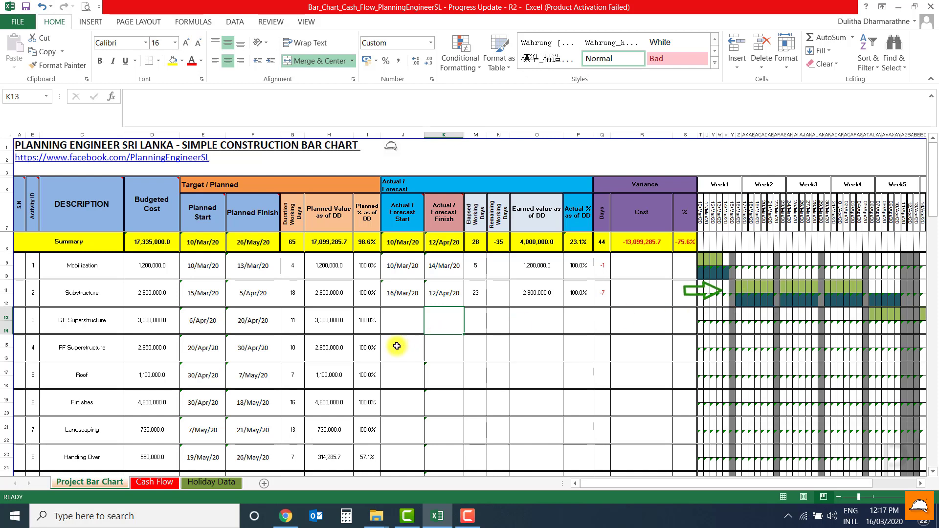
- Set GF Superstructure's actual start J13 to =+K11-2, giving 10/Apr/20
click(391, 321)
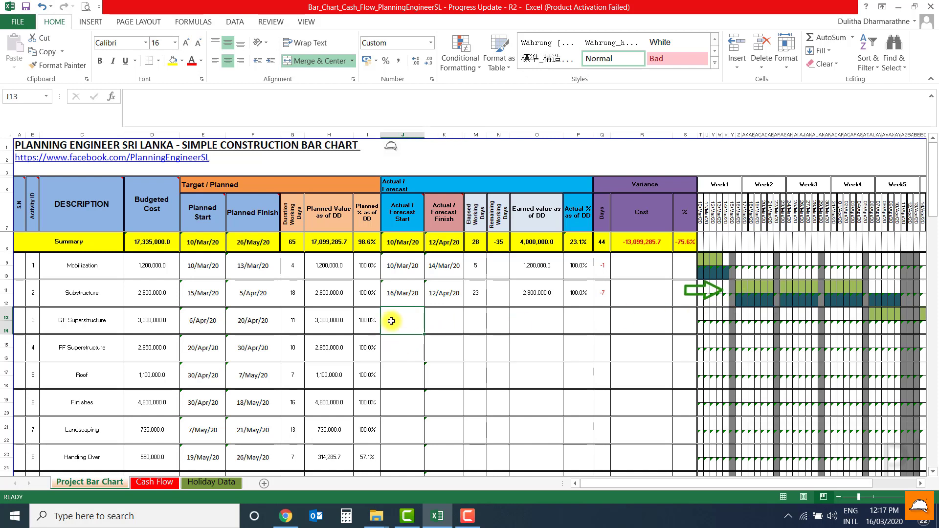
text(+)
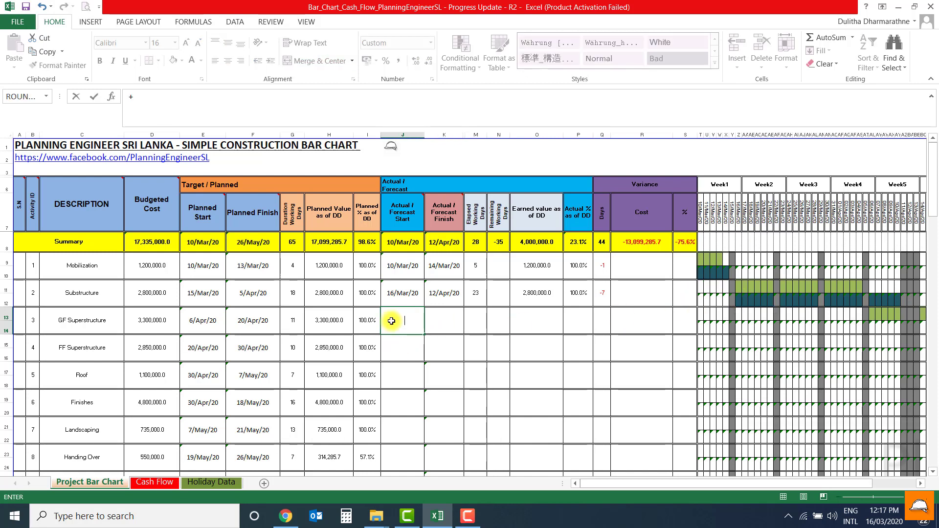
click(437, 290)
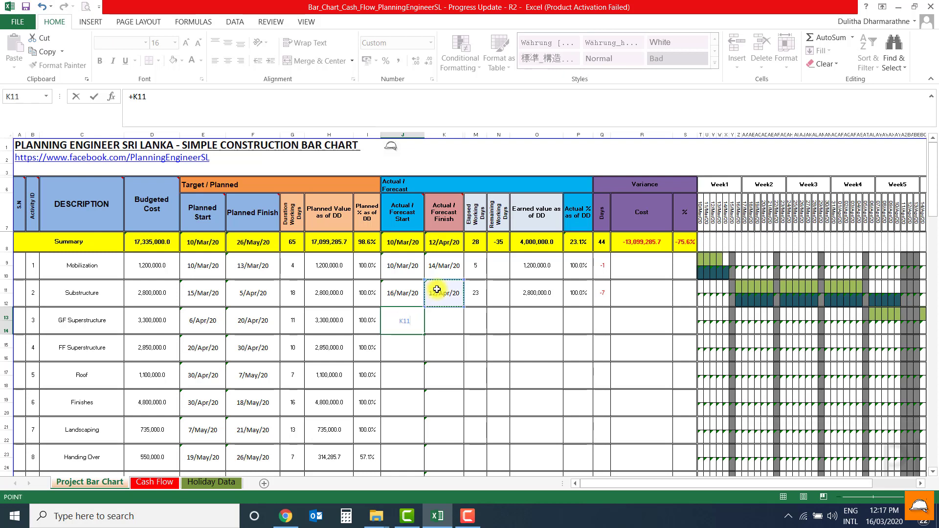
text(-2)
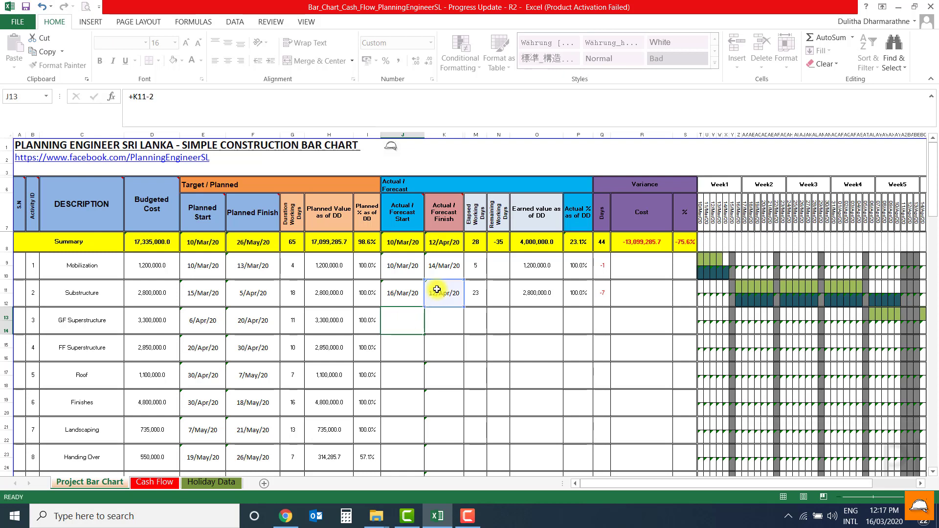
click(445, 324)
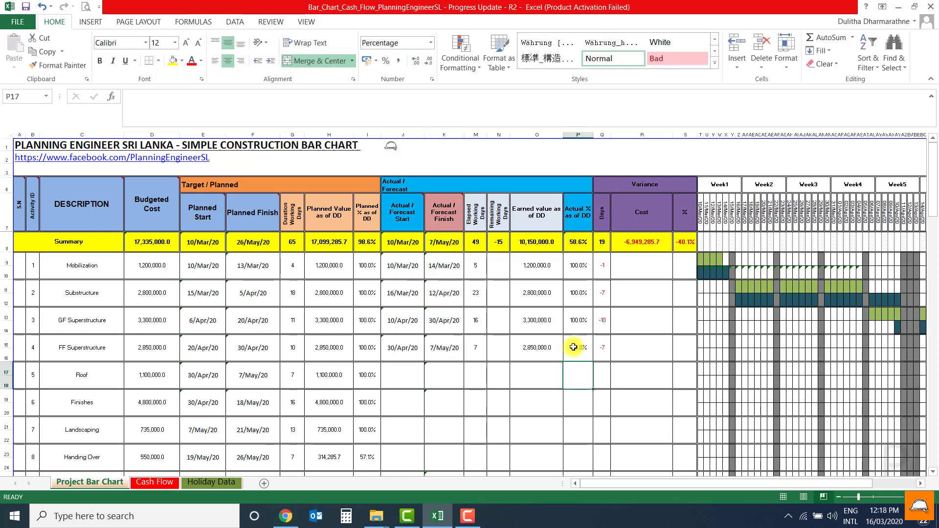
mouse_move(881, 484)
mouse_down()
mouse_move(900, 484)
mouse_move(819, 485)
mouse_up()
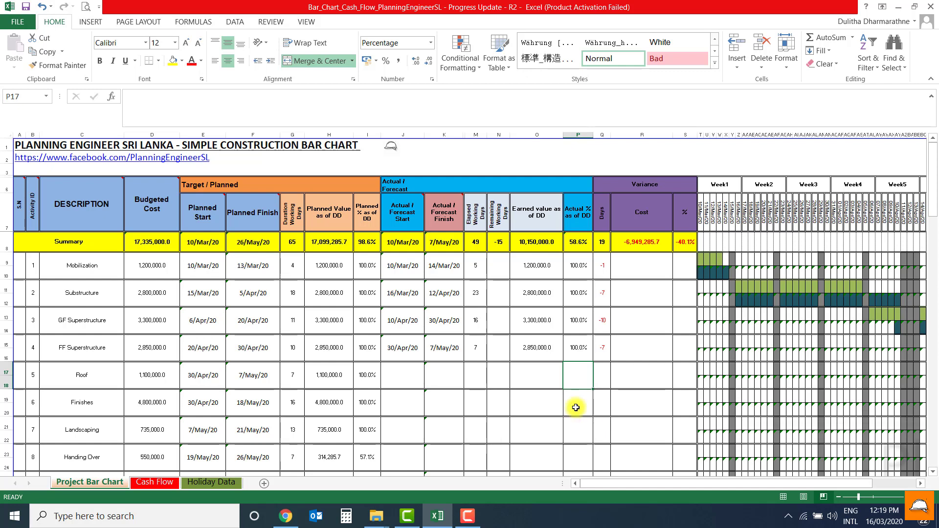
click(209, 270)
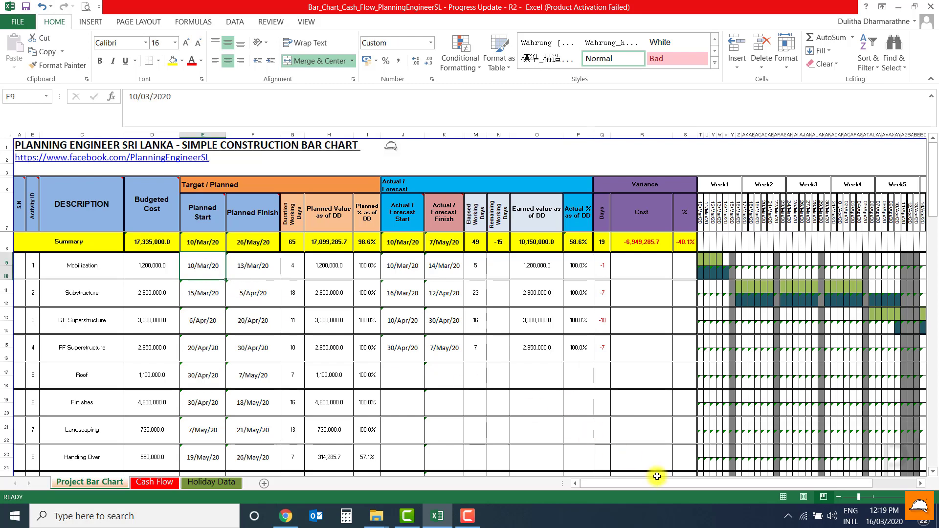
drag(686, 484, 785, 484)
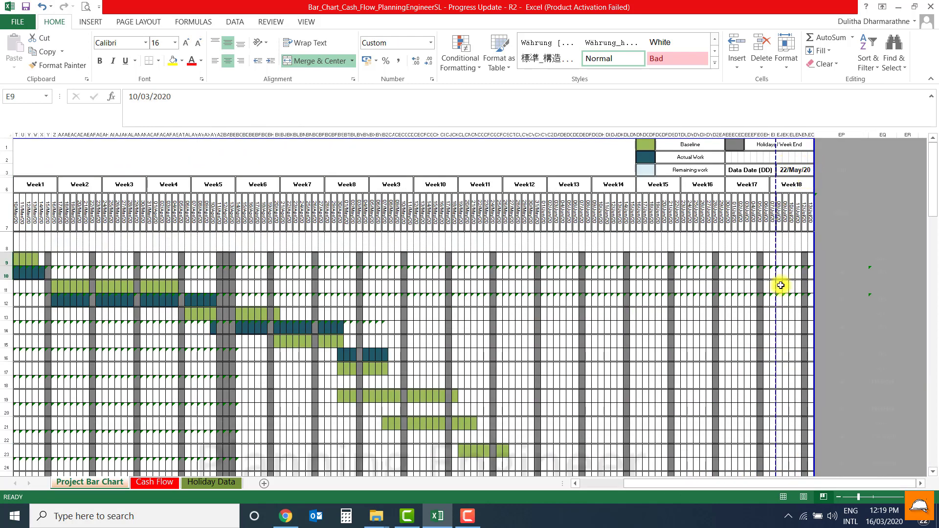
drag(756, 483, 626, 483)
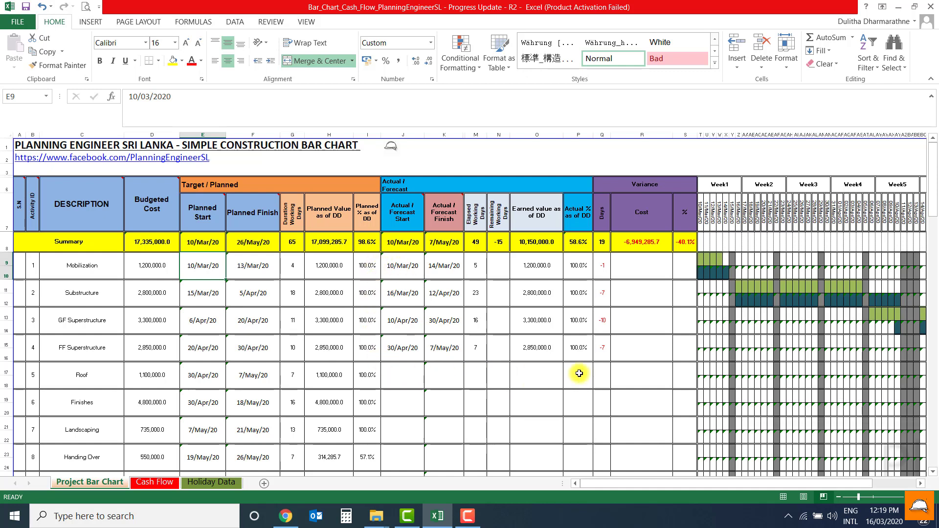
click(398, 381)
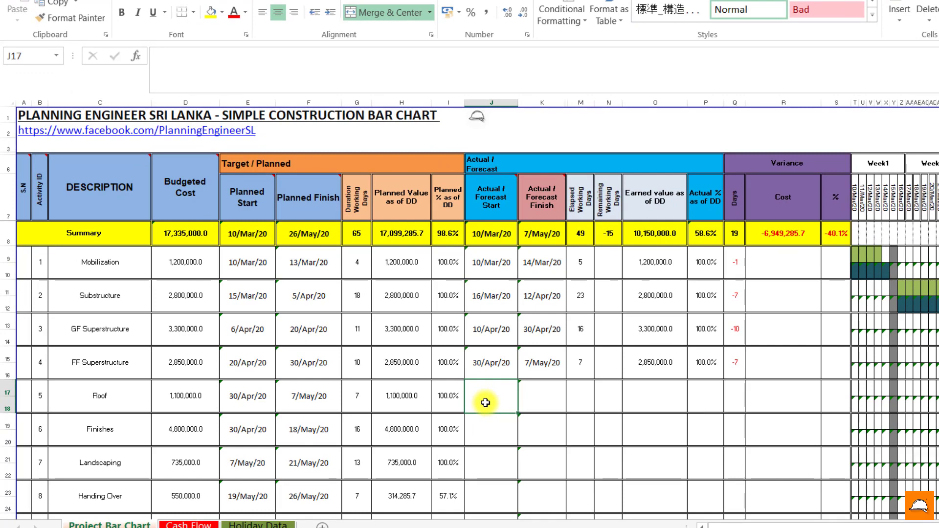
- Set Roof's actual start to =+F17, giving 7/May/20
text(+)
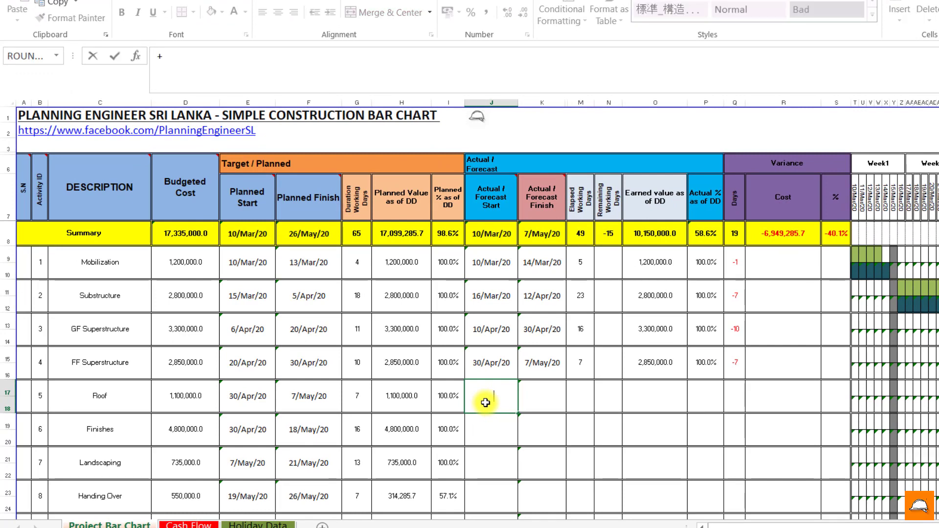
click(317, 400)
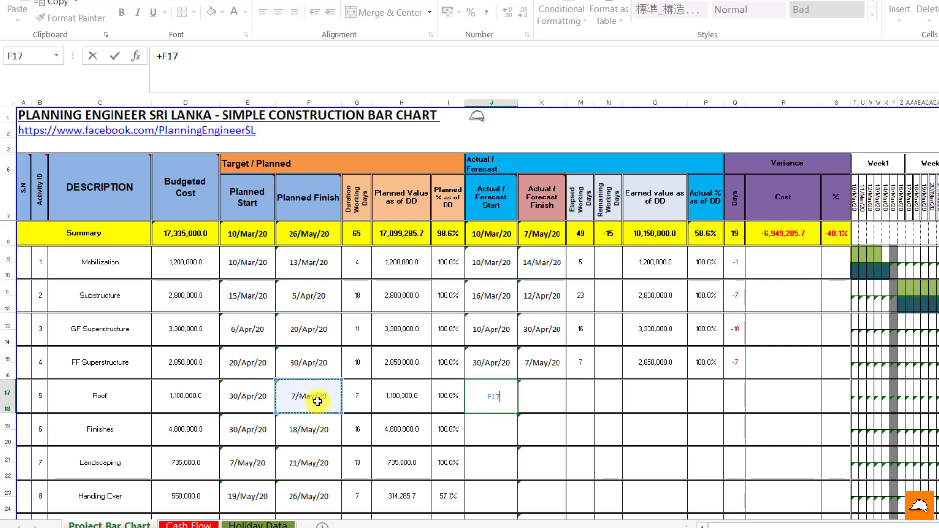
key(Return)
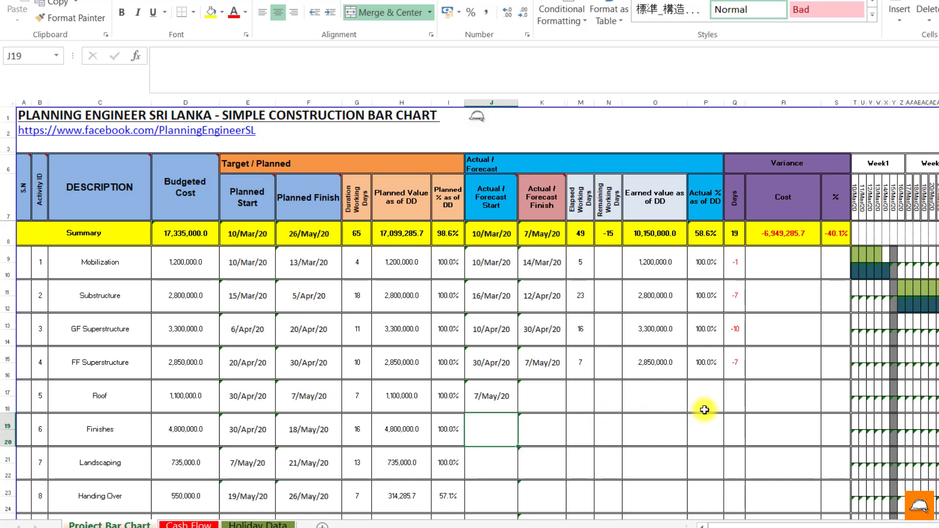
- Enter 80% as Roof's actual percent complete in P17
click(705, 410)
text(8)
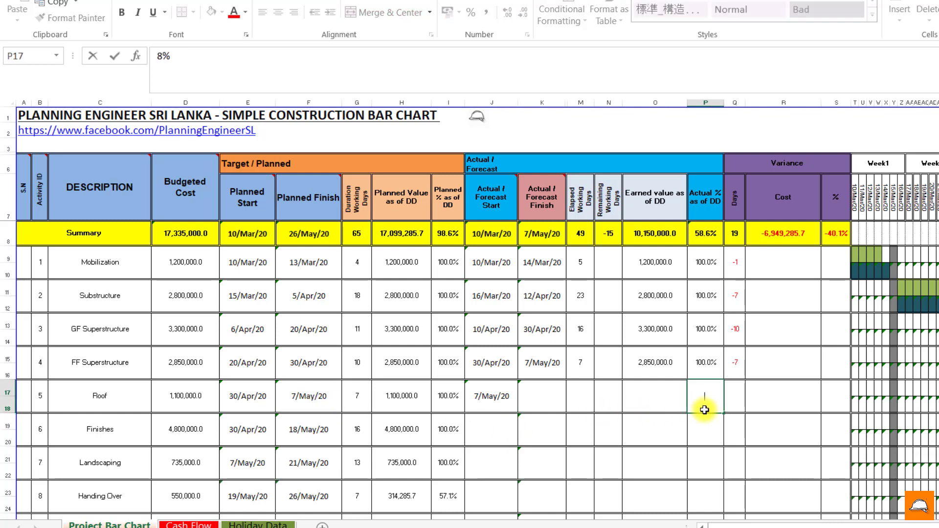
text(0)
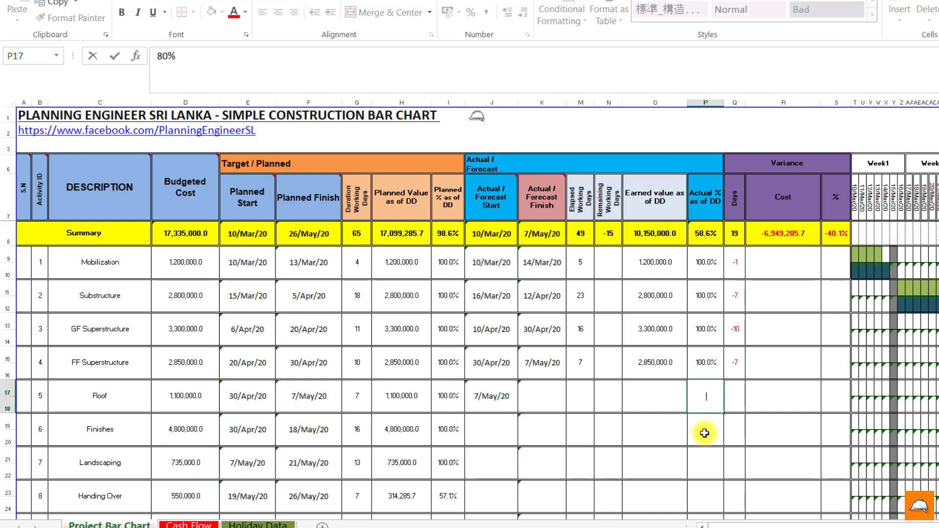
key(Return)
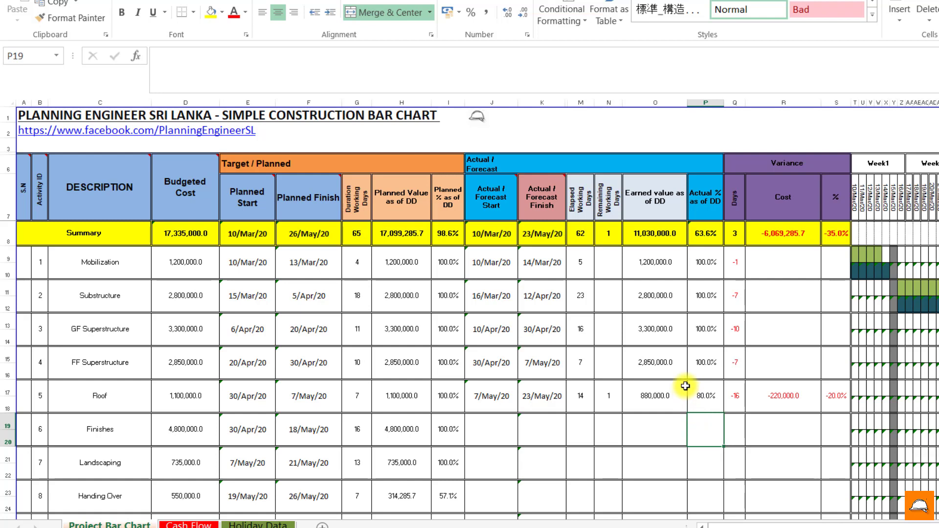
click(703, 401)
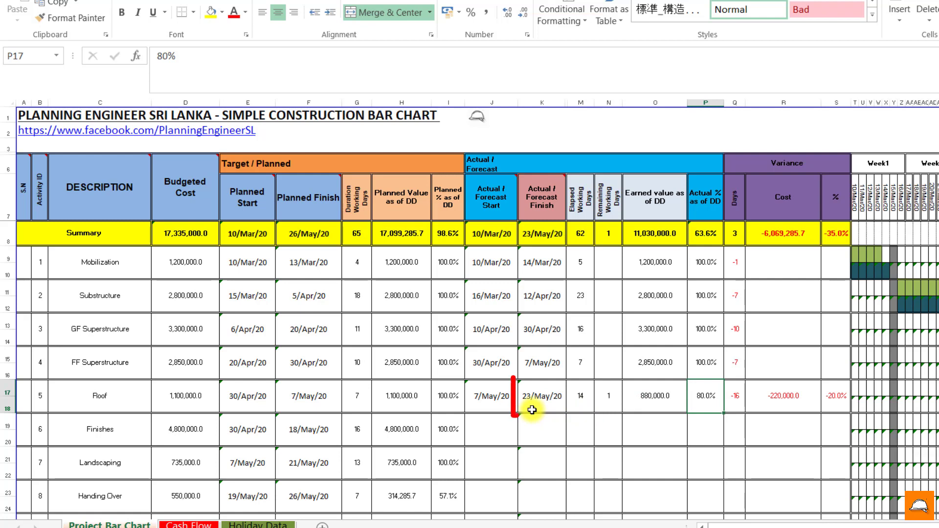
click(532, 410)
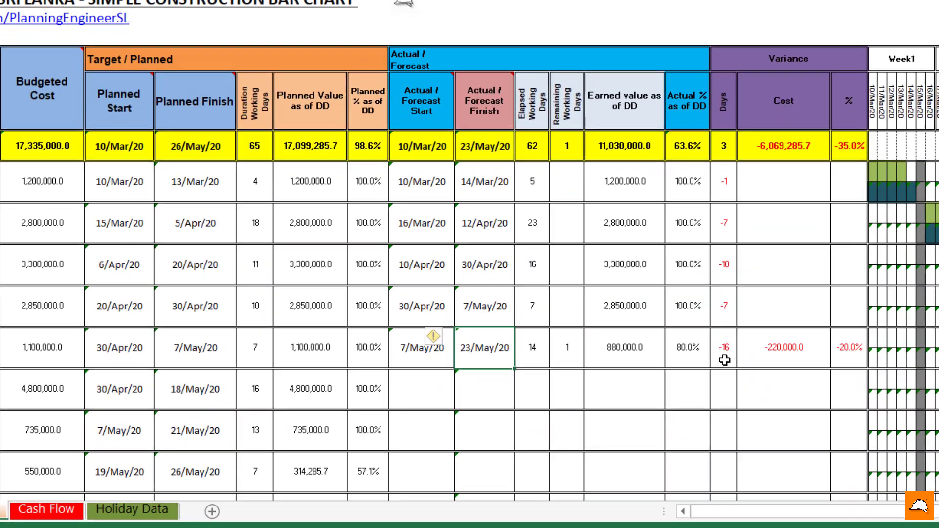
click(736, 407)
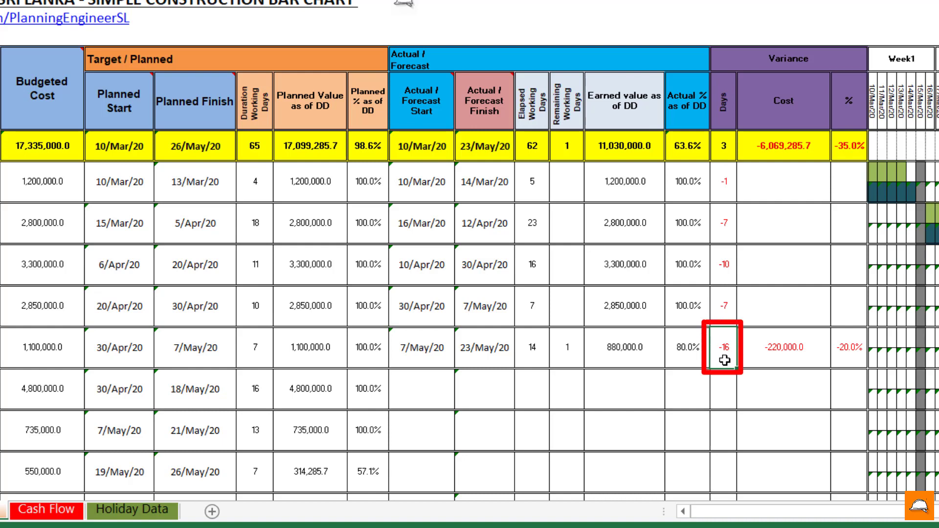
click(785, 361)
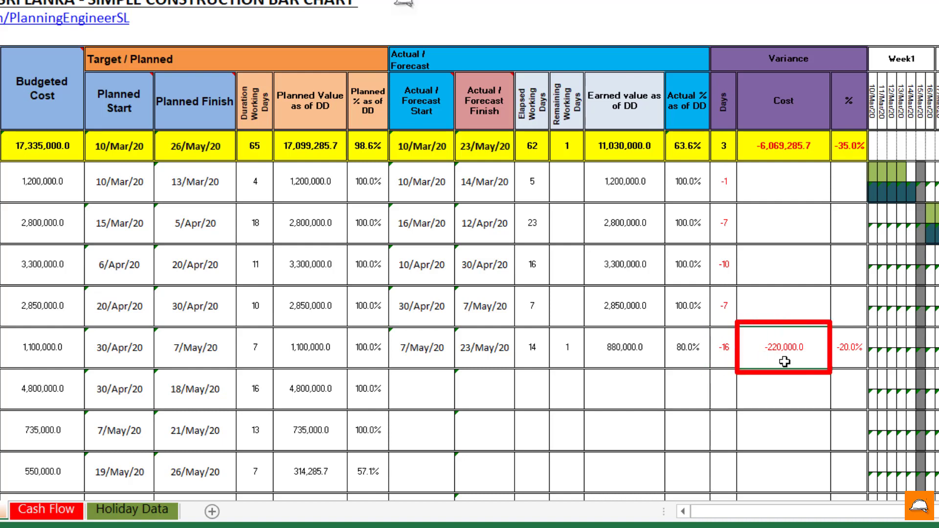
click(18, 358)
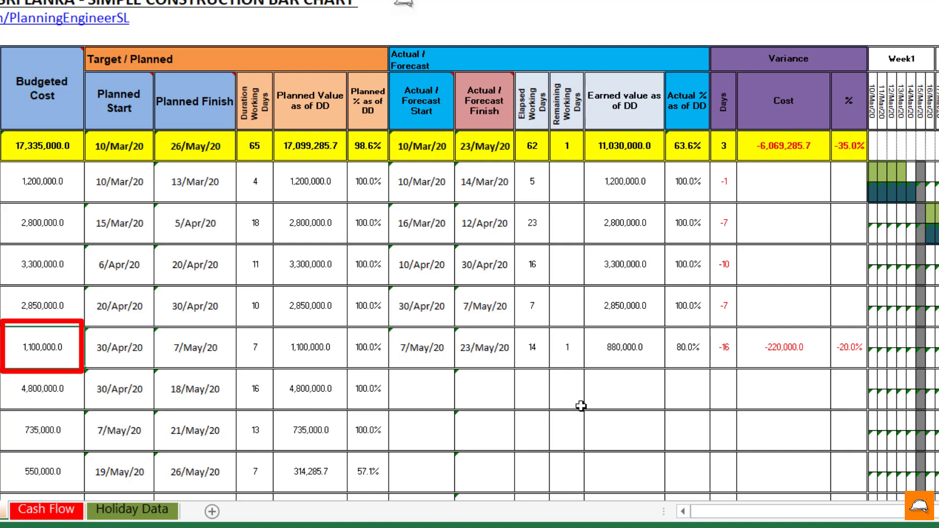
click(783, 362)
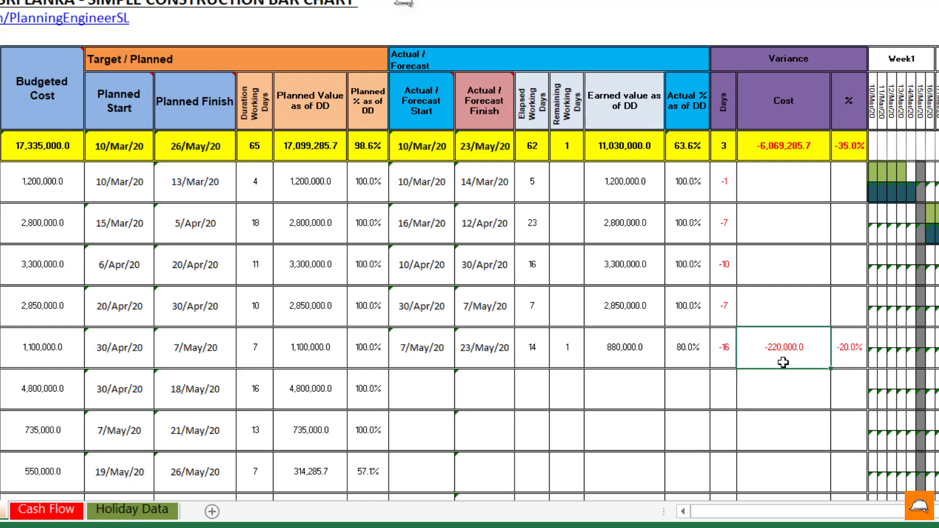
click(848, 361)
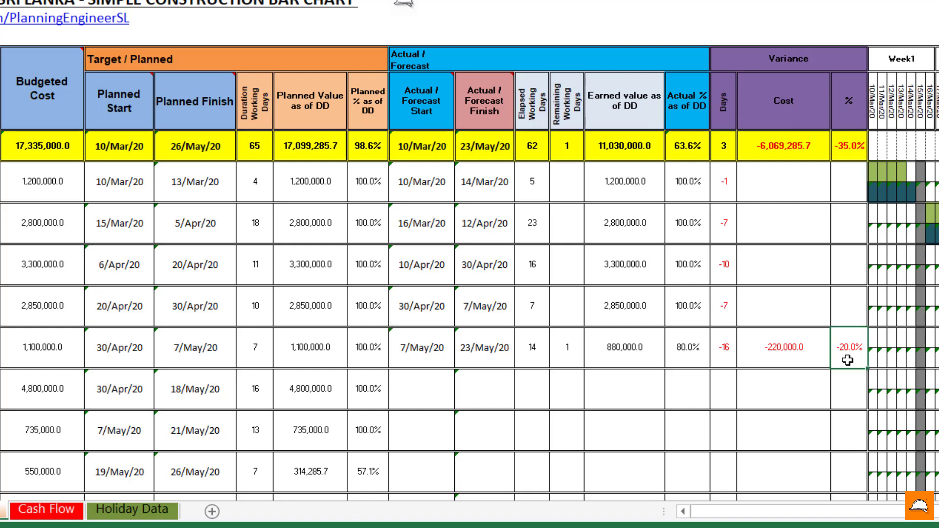
click(420, 397)
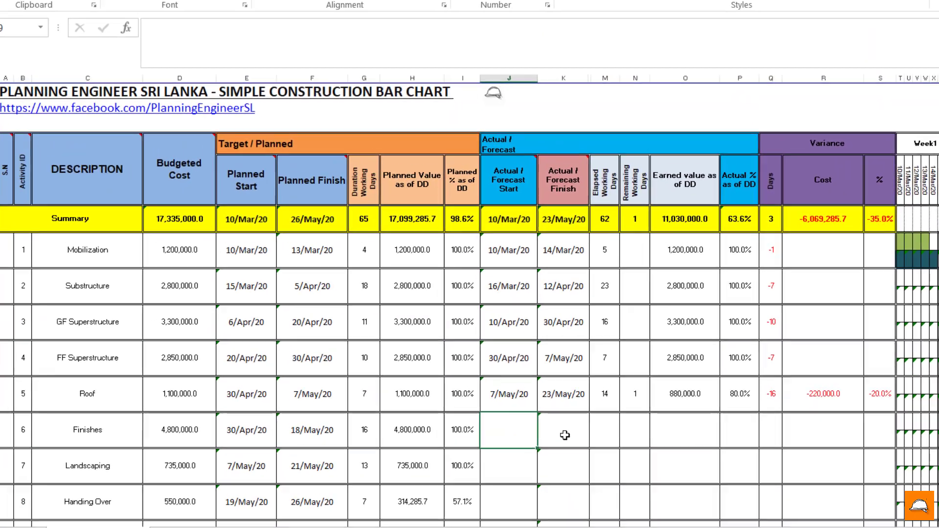
- Enter 05/05/2020 as the Finishes actual start date
scroll(567, 436, down, 1)
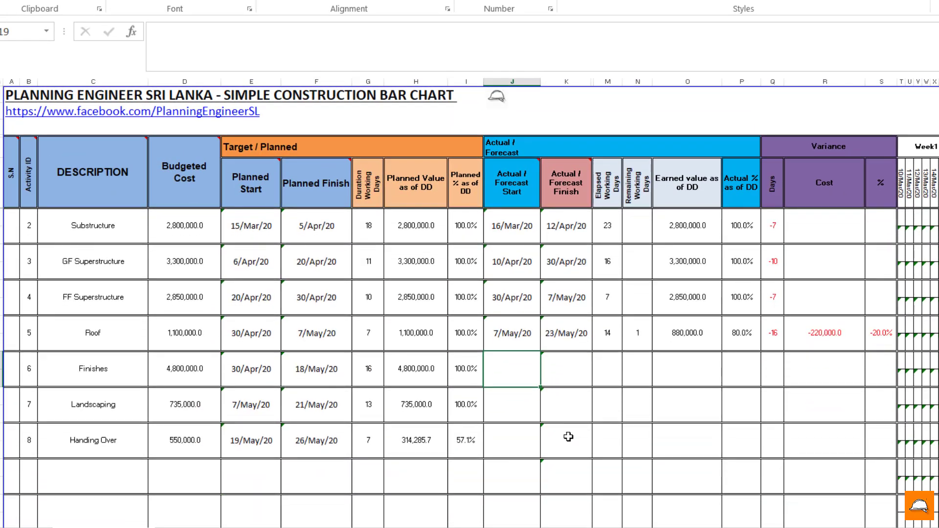
text(05/0)
text(5/2020)
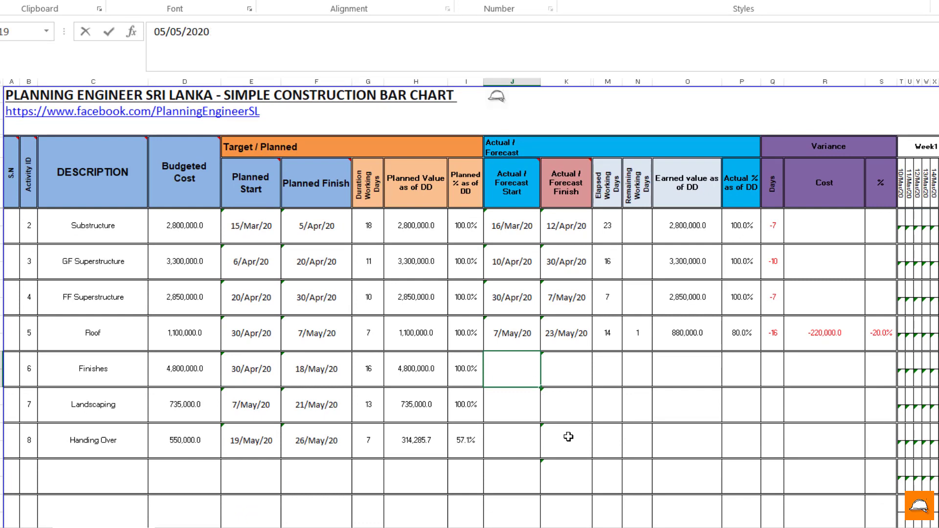
key(Return)
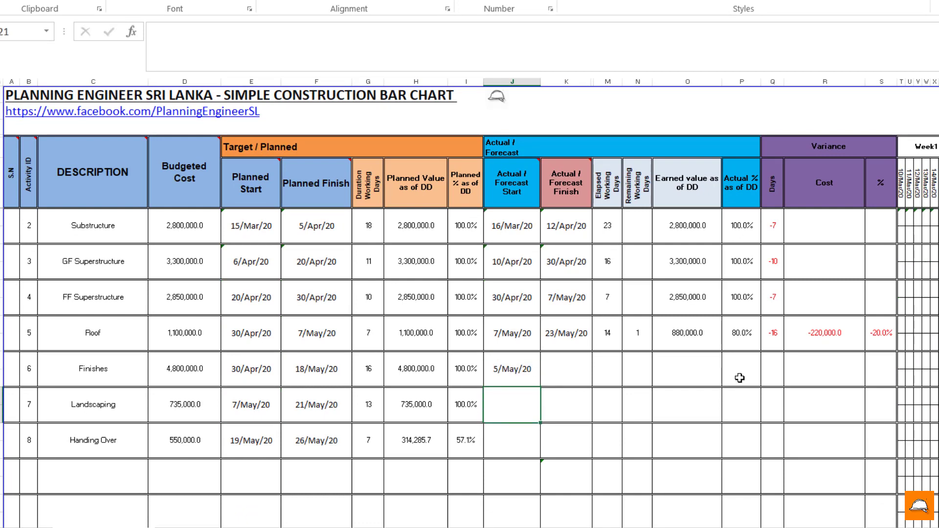
- Record Finishes as 50% complete in P19
click(740, 378)
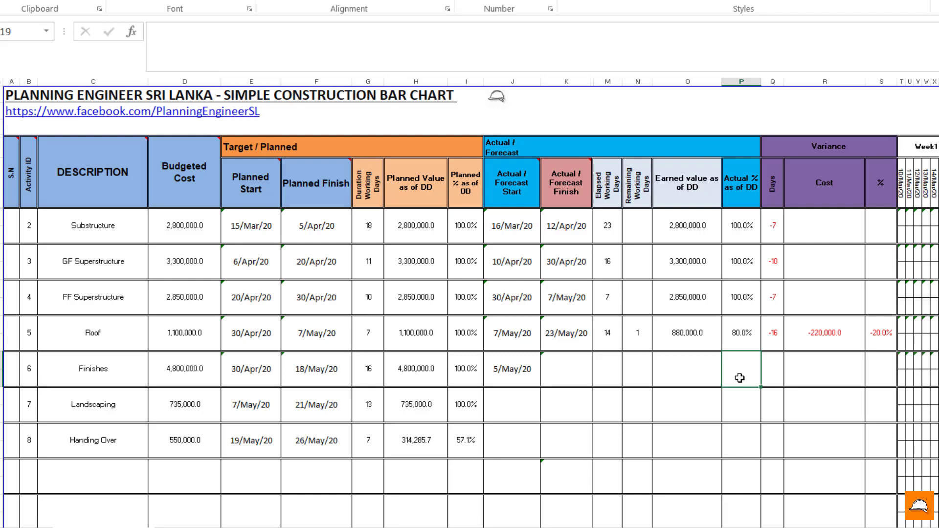
text(50)
key(Return)
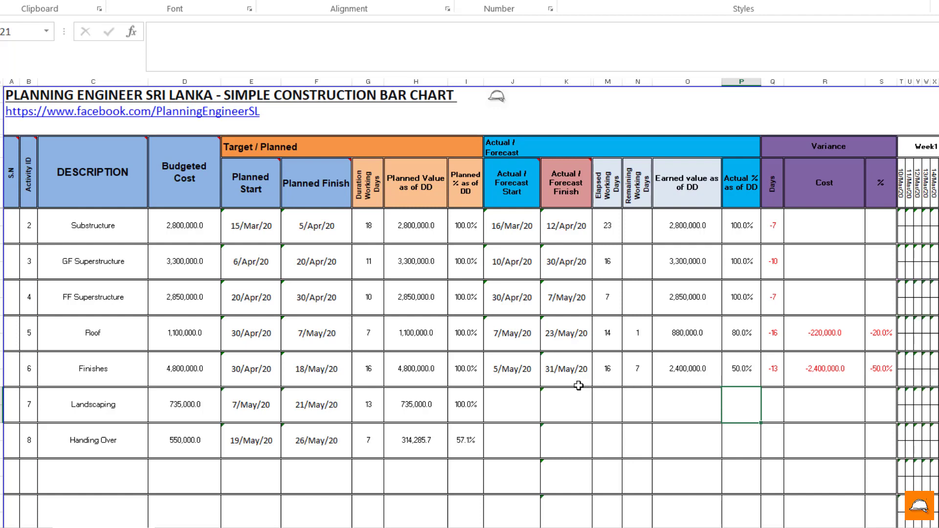
click(508, 409)
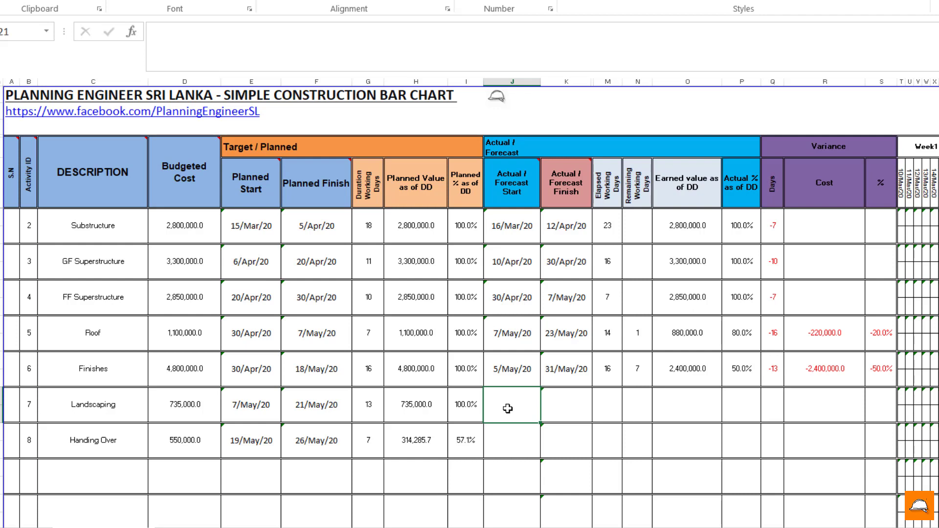
- Enter Landscaping's actual start 15/05/2020 and 10% complete in P21
text(15/05)
text(/2020)
key(Return)
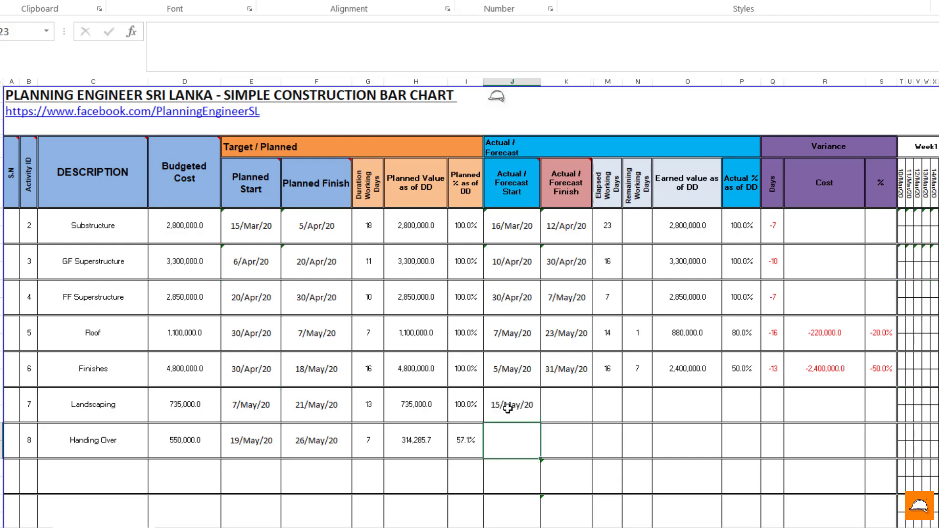
click(737, 411)
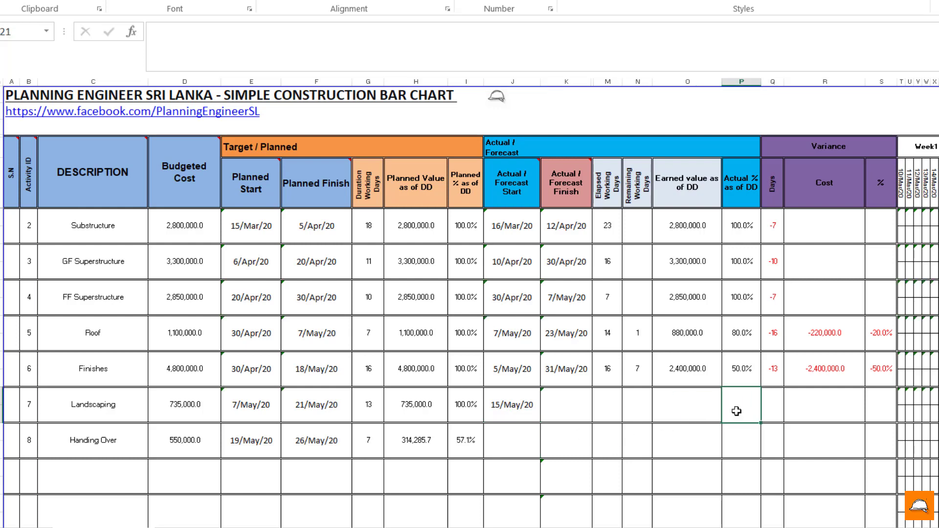
text(10)
key(Return)
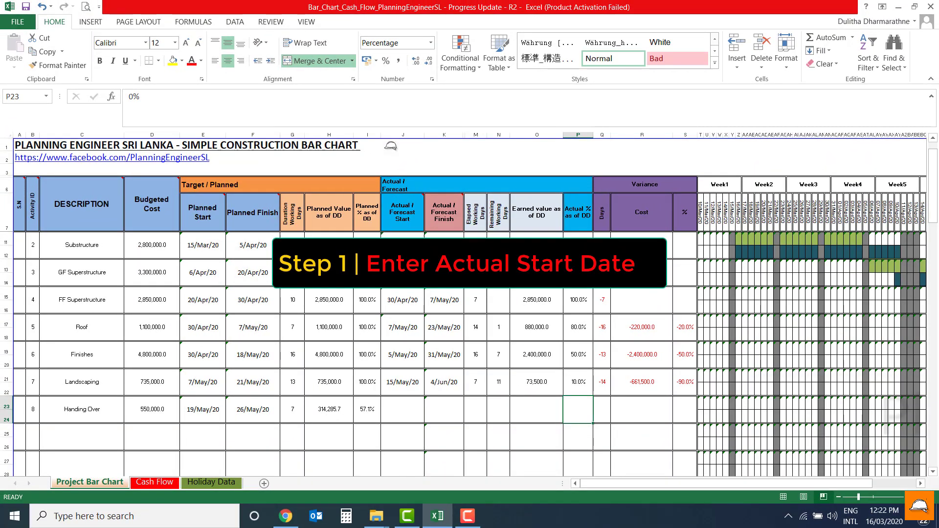
click(401, 249)
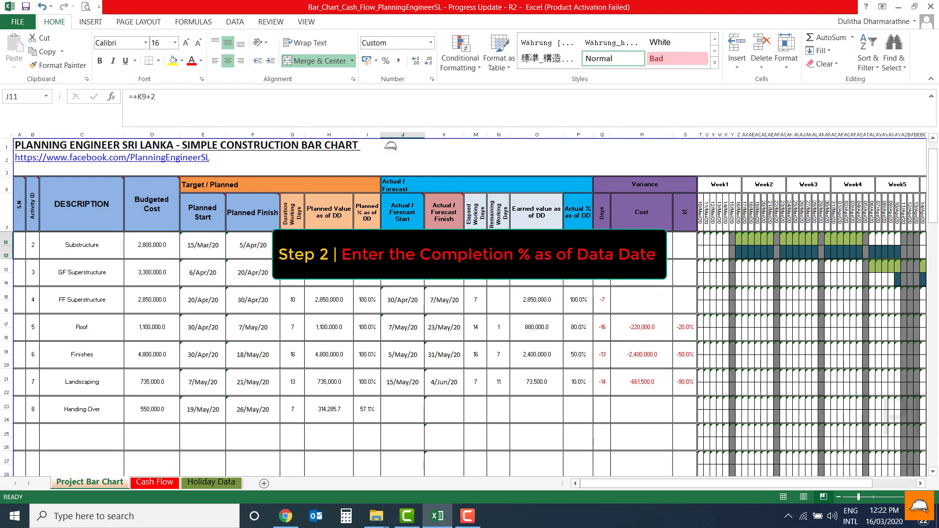
click(572, 250)
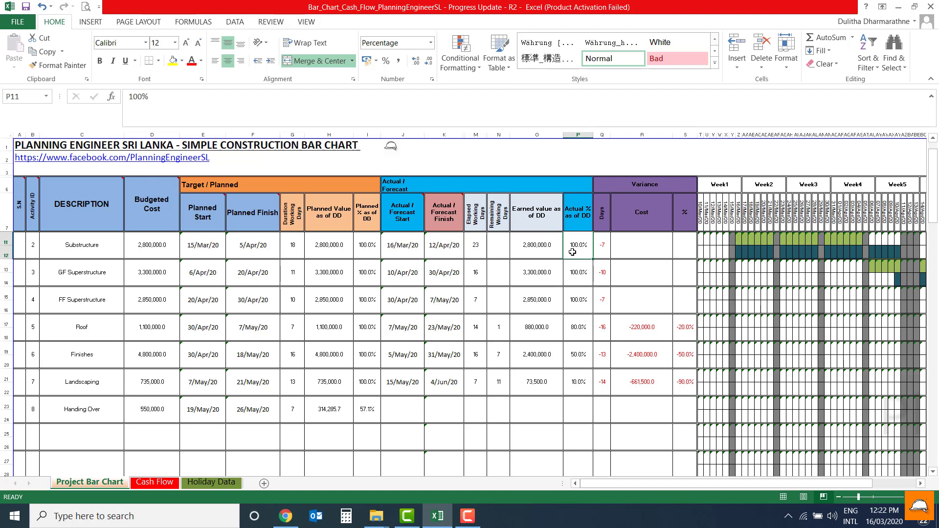
click(574, 335)
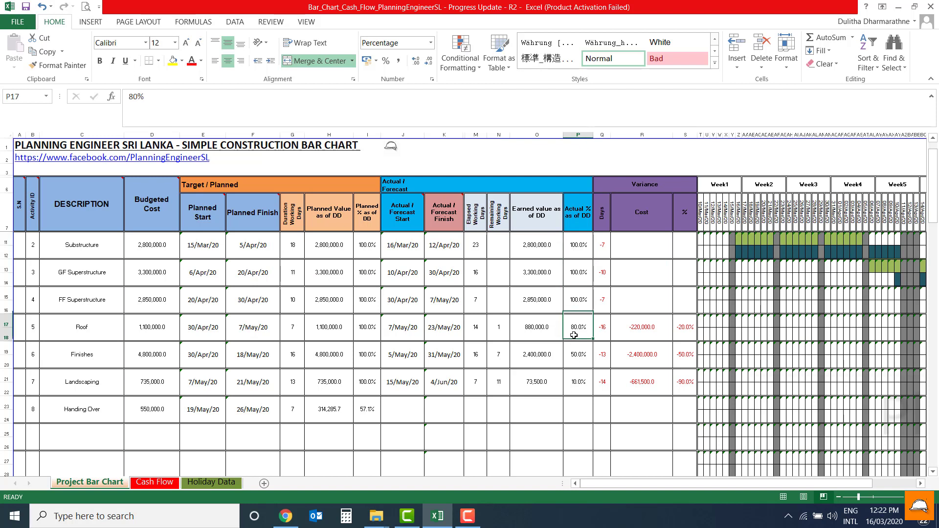
click(438, 336)
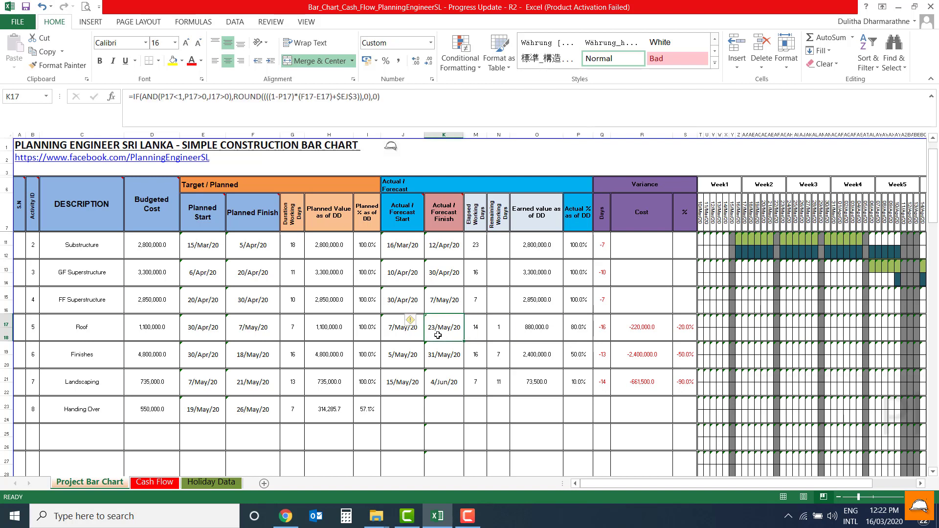
click(577, 254)
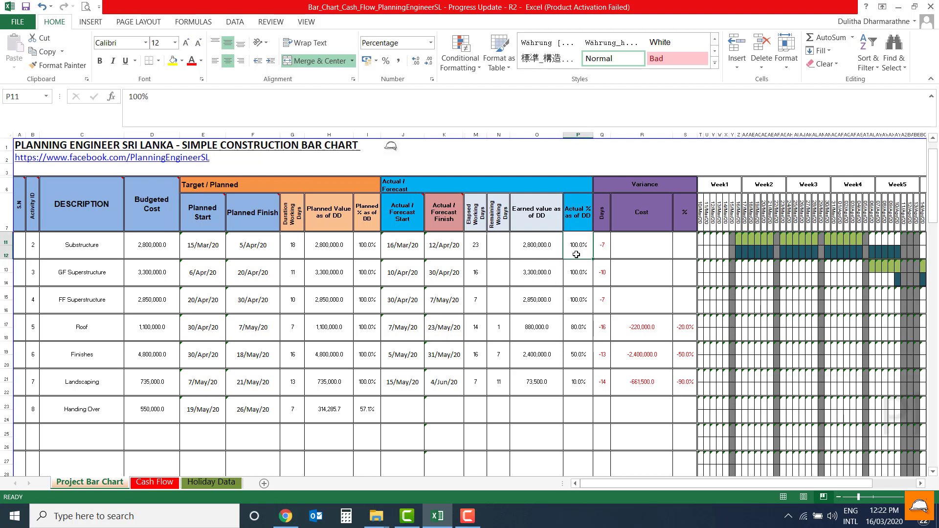
click(445, 255)
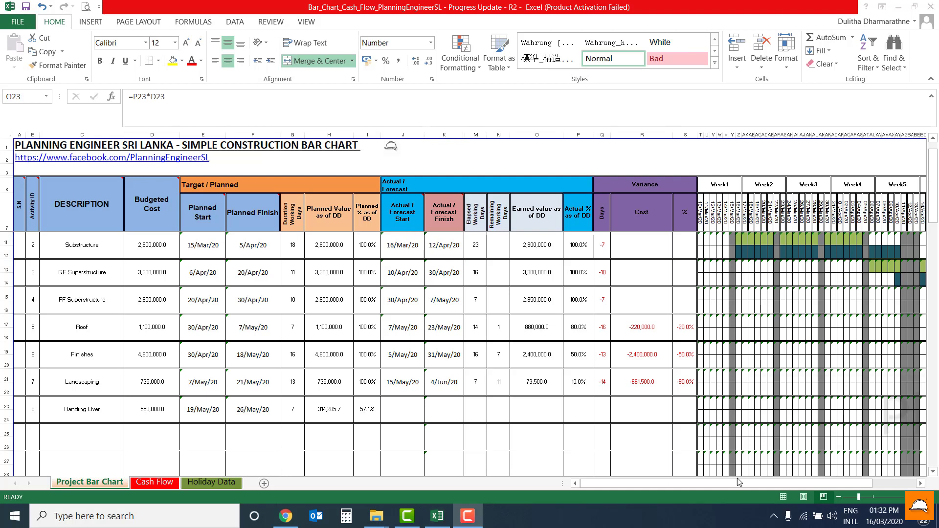
click(709, 483)
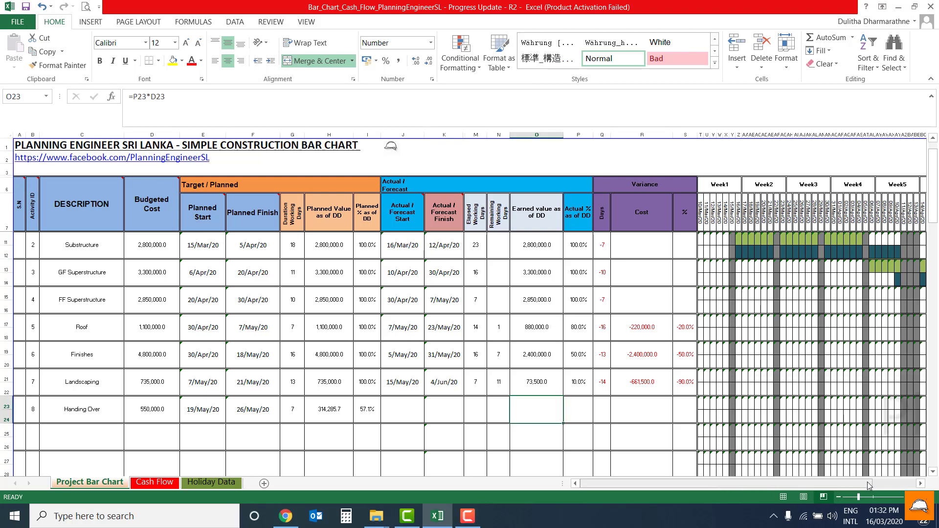
drag(869, 484, 922, 484)
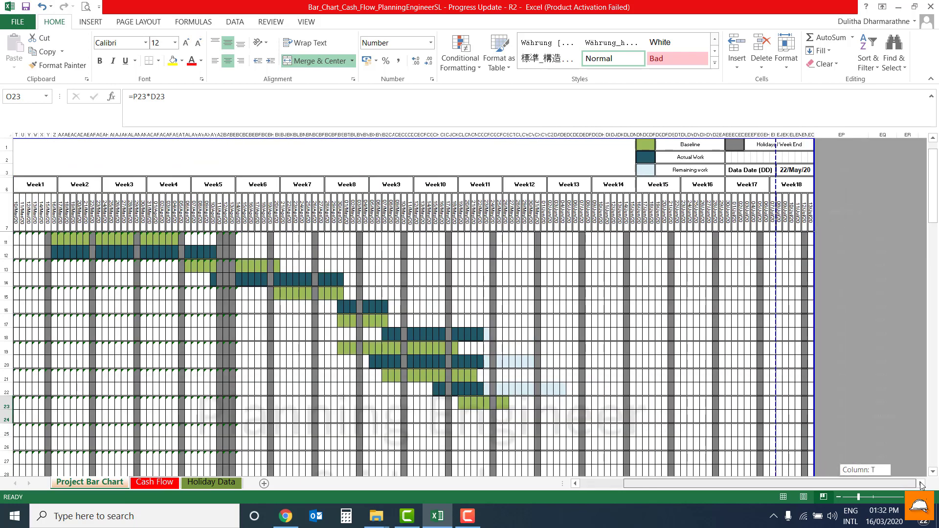
scroll(768, 326, left, 5)
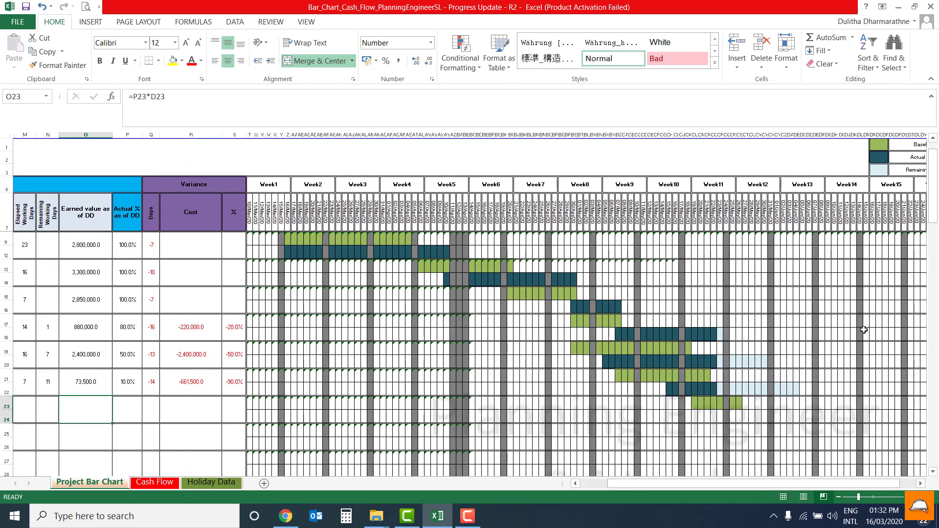
scroll(834, 325, down, 2)
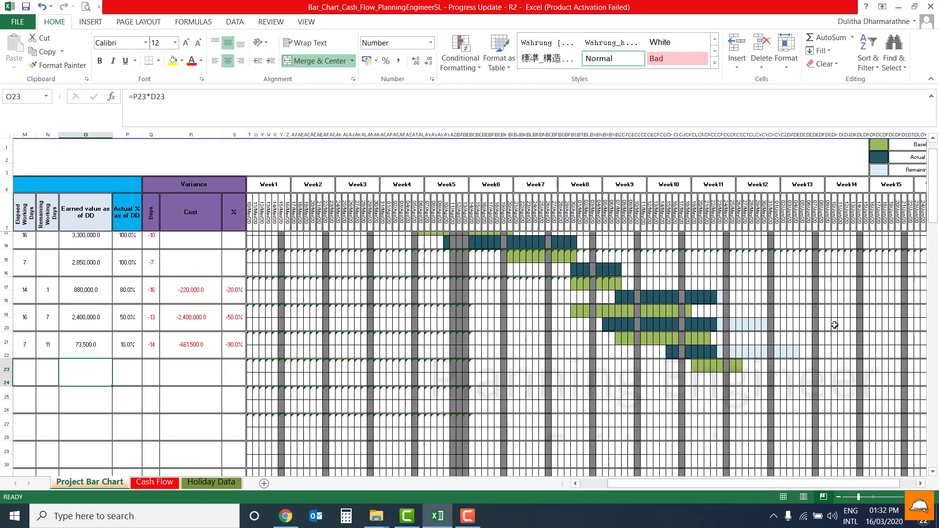
scroll(834, 325, up, 2)
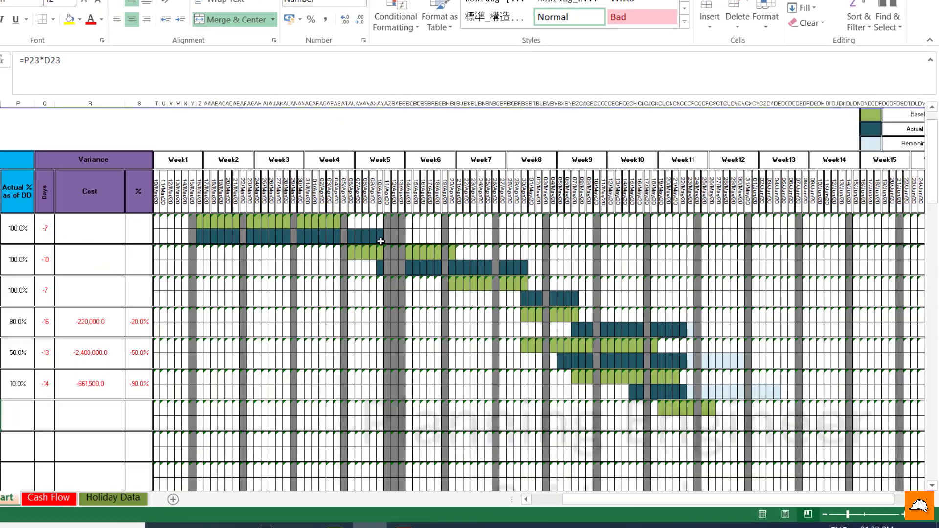
mouse_move(609, 321)
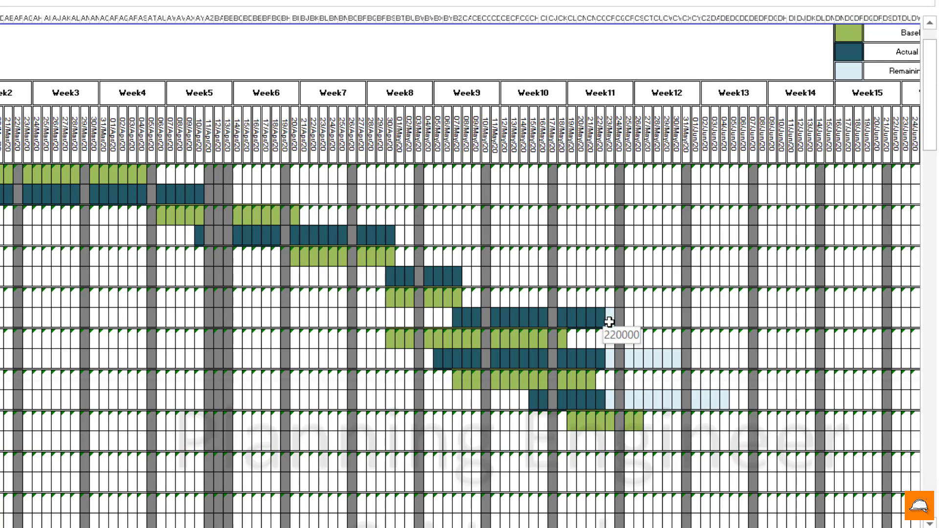
click(609, 322)
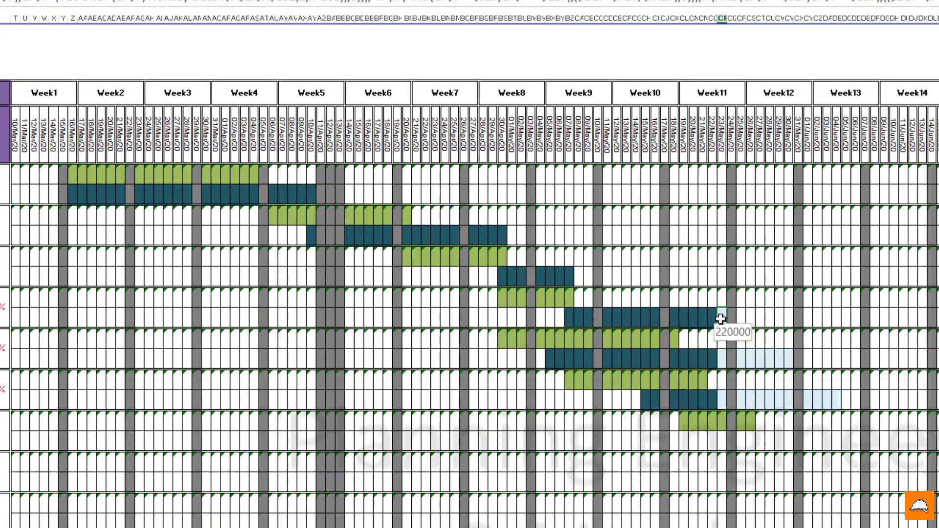
click(725, 364)
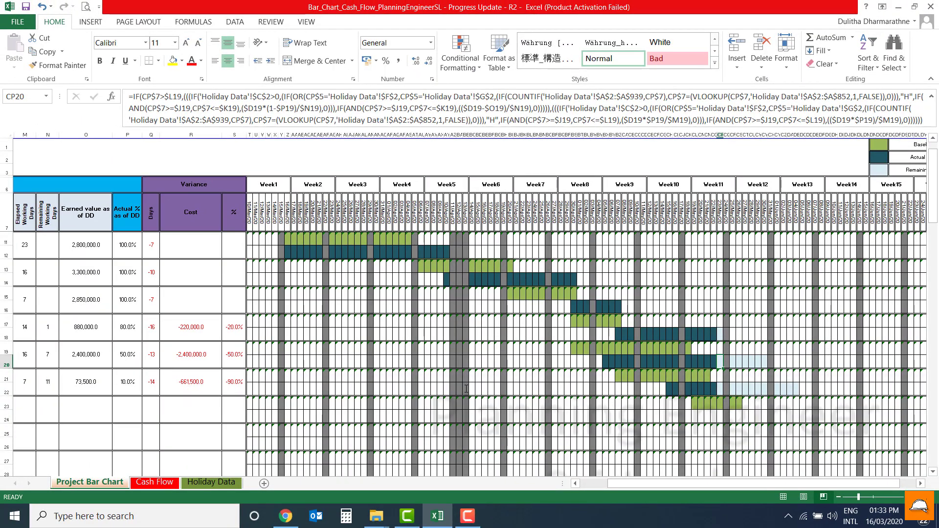
drag(627, 486, 574, 485)
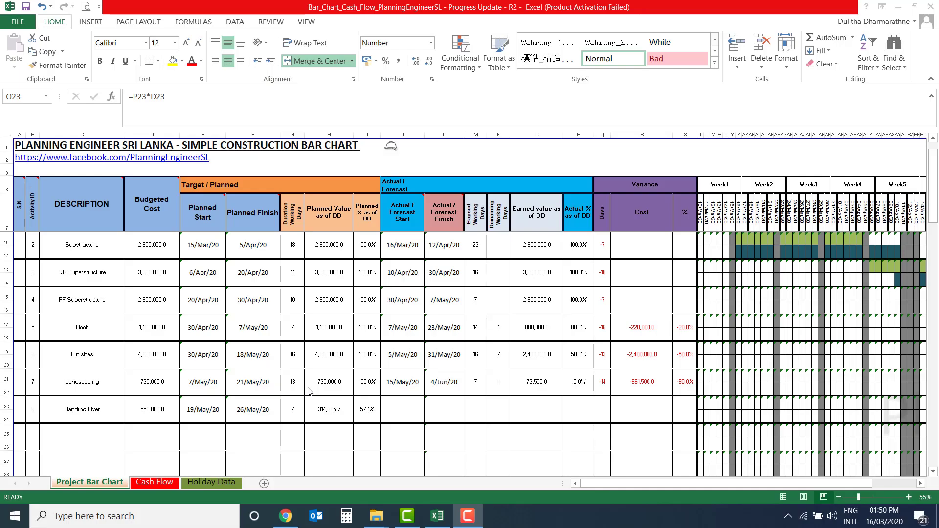
- Open the Cash Flow sheet, review the S-curve chart, then scroll to the weekly figures table
click(156, 484)
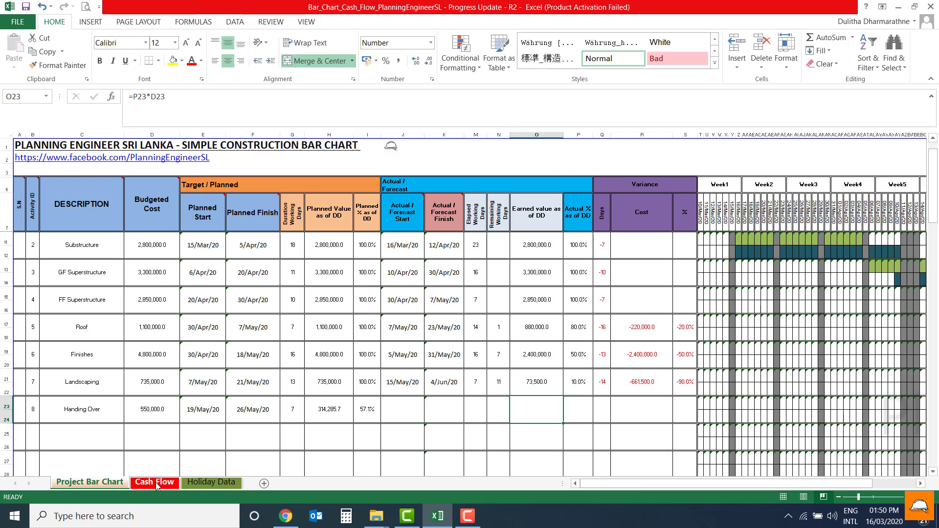
click(155, 483)
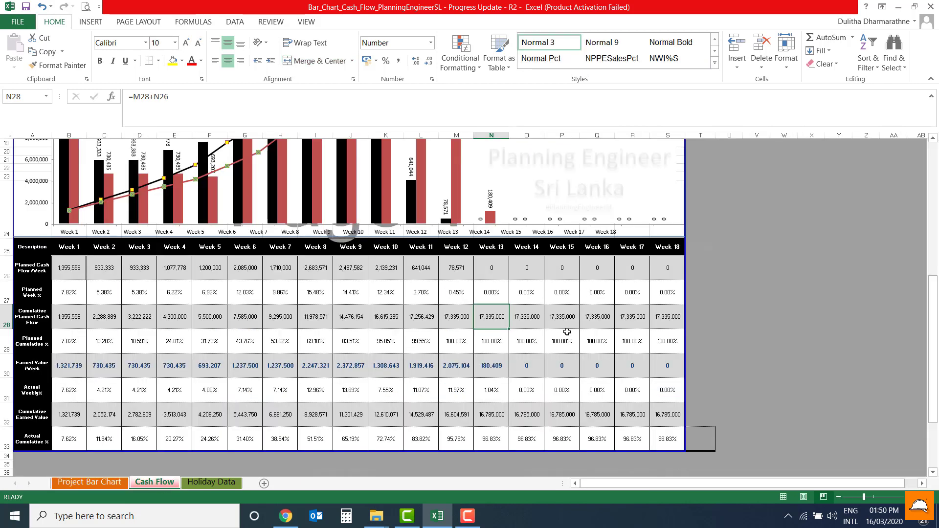
scroll(840, 313, up, 6)
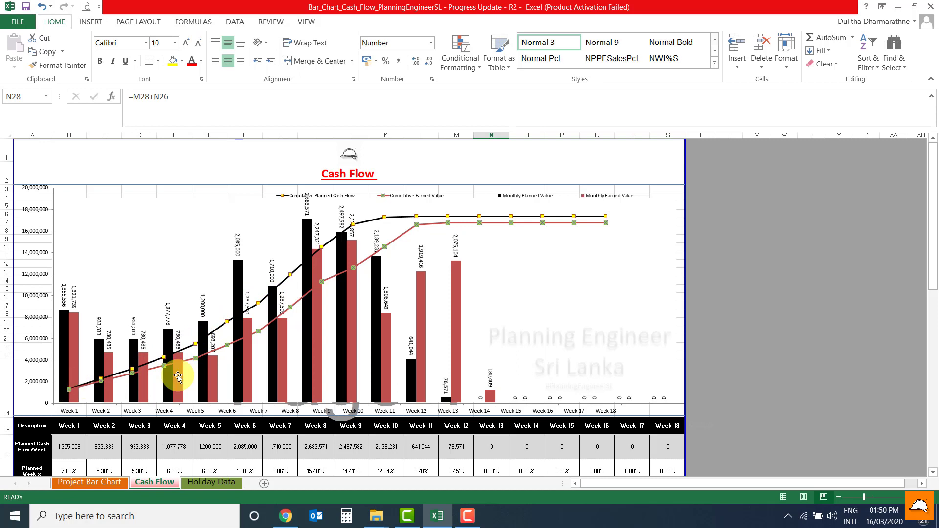
click(782, 261)
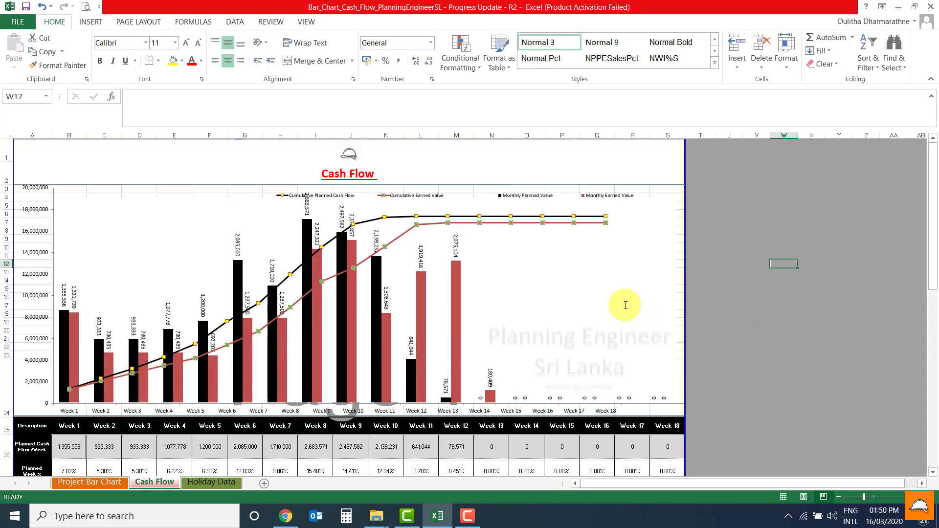
click(611, 305)
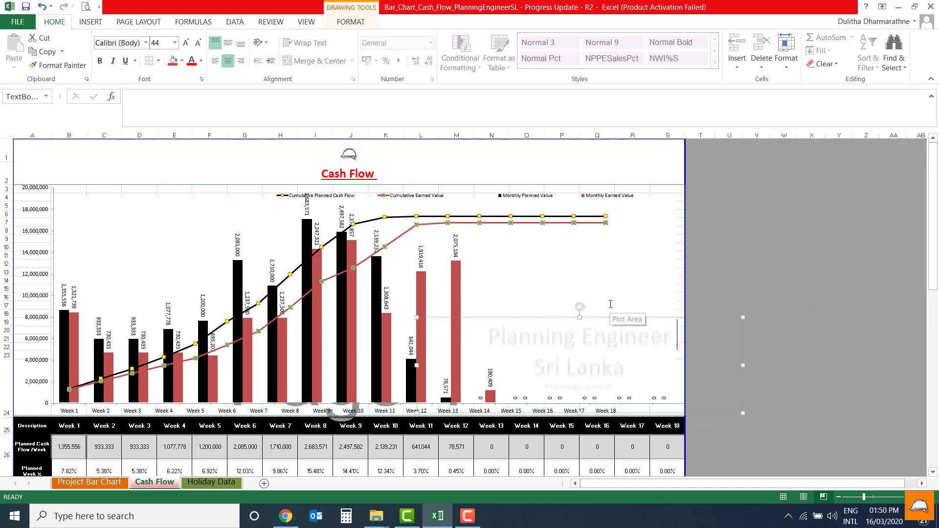
click(803, 244)
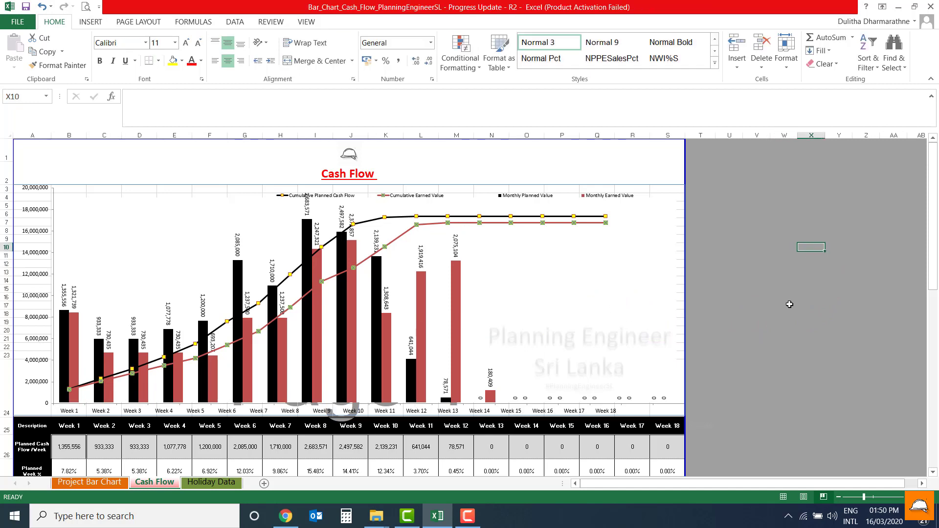
scroll(794, 311, down, 1)
scroll(794, 311, down, 1)
scroll(794, 310, down, 1)
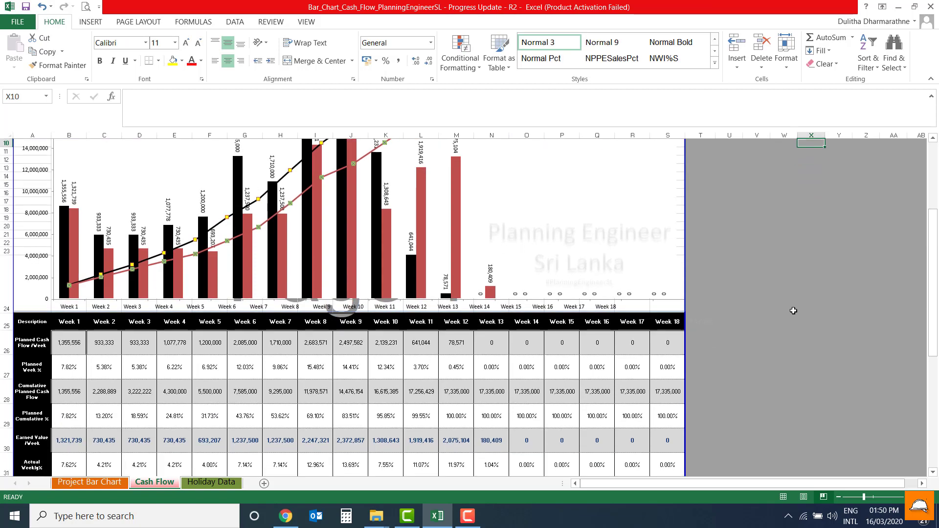
scroll(794, 311, down, 1)
scroll(793, 311, down, 1)
scroll(793, 310, down, 1)
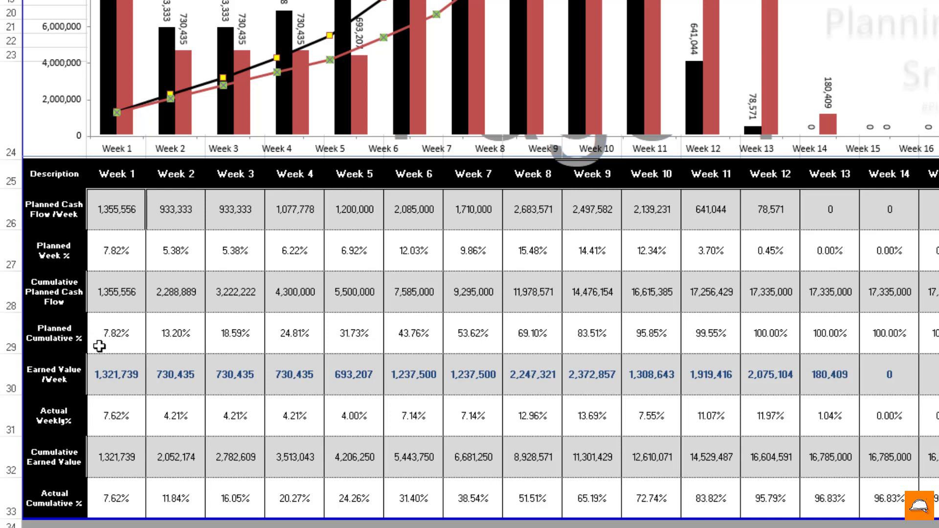
click(122, 389)
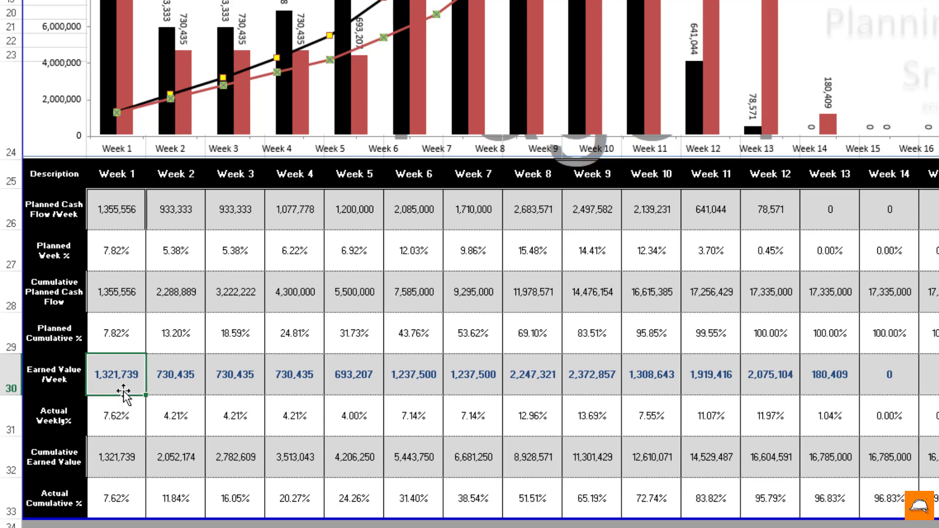
click(132, 341)
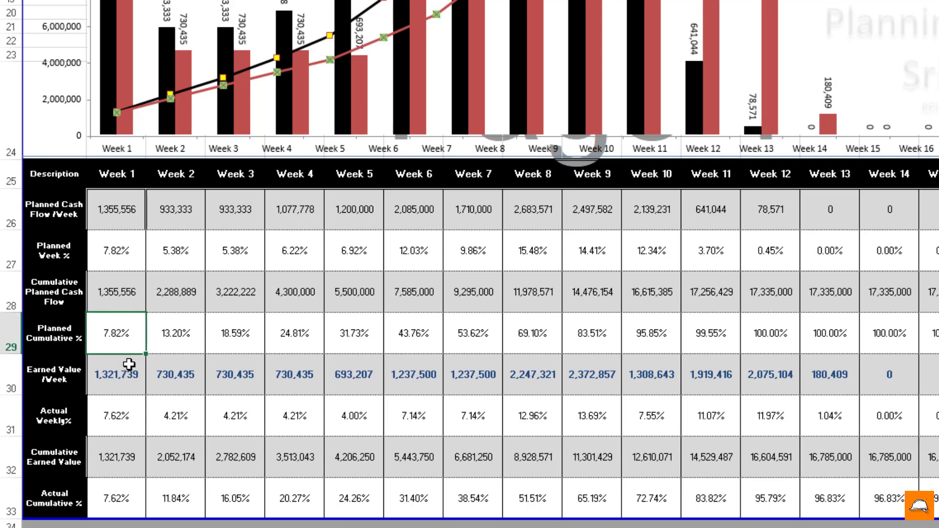
click(129, 509)
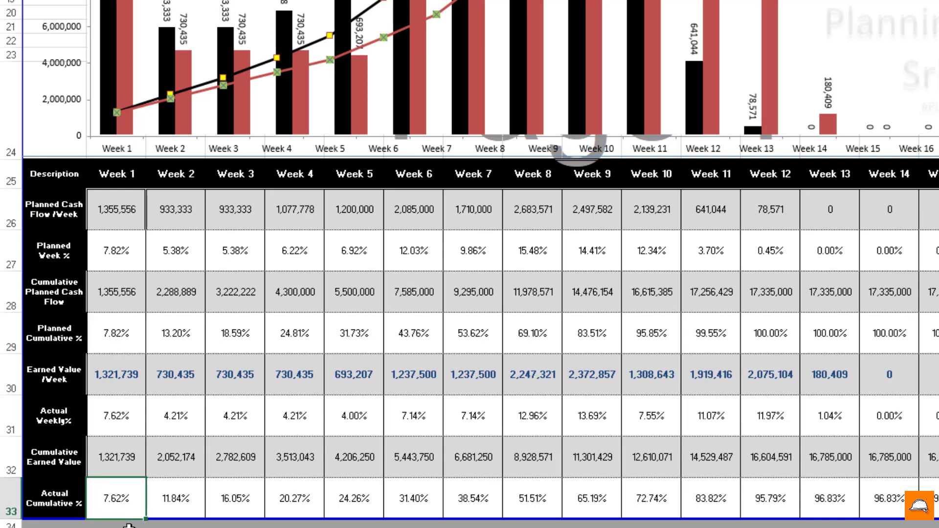
click(309, 176)
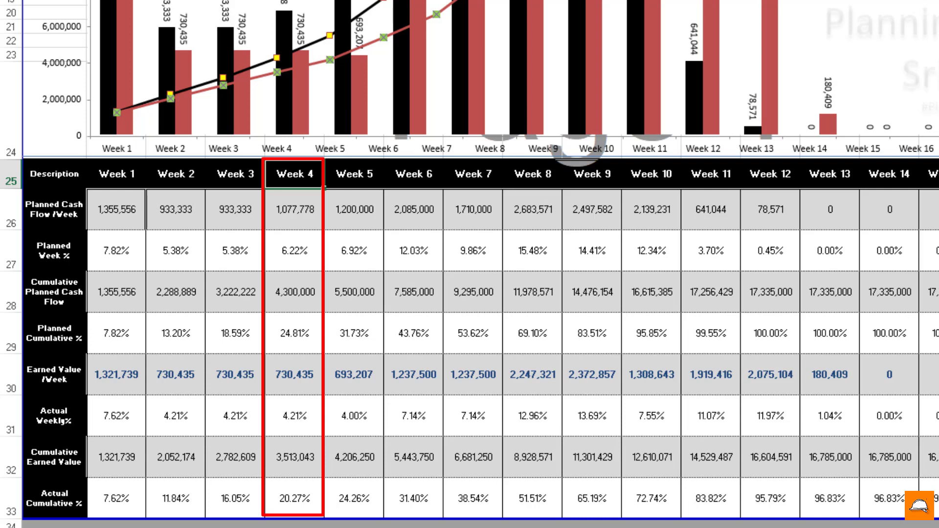
click(298, 305)
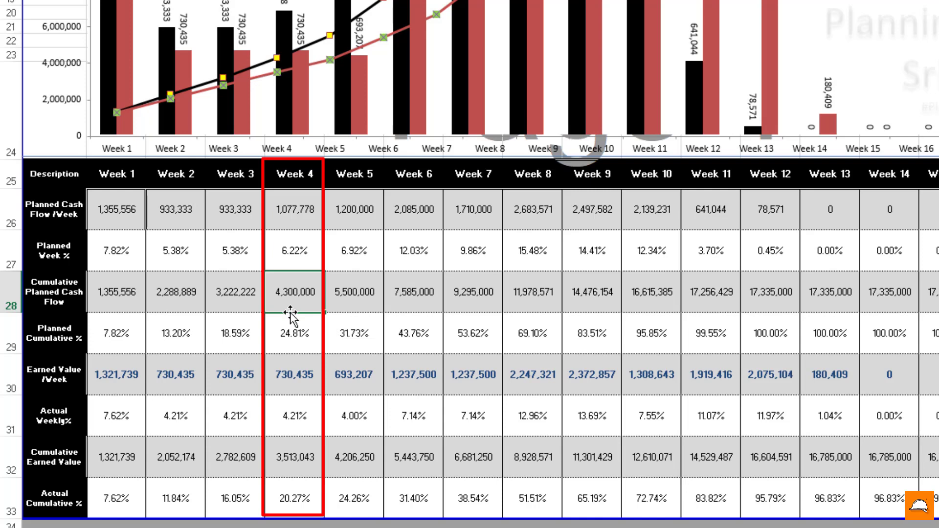
click(308, 472)
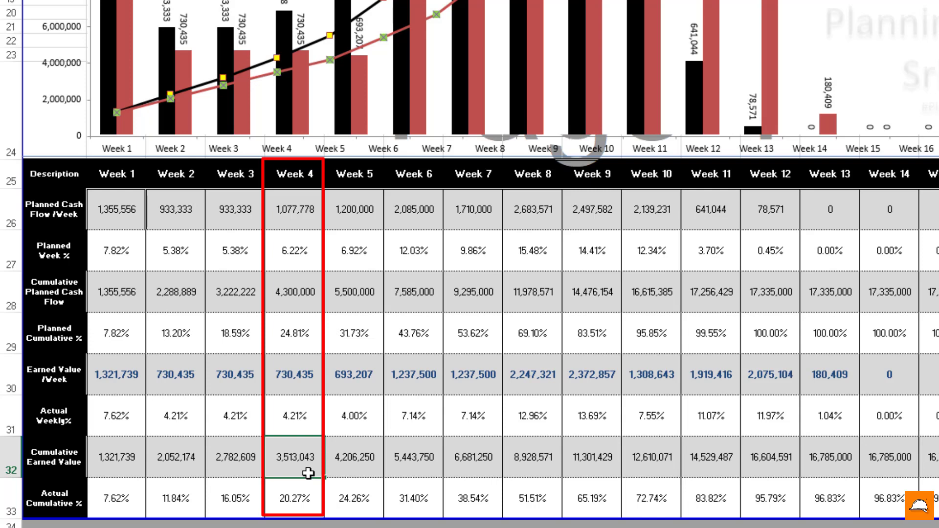
click(309, 341)
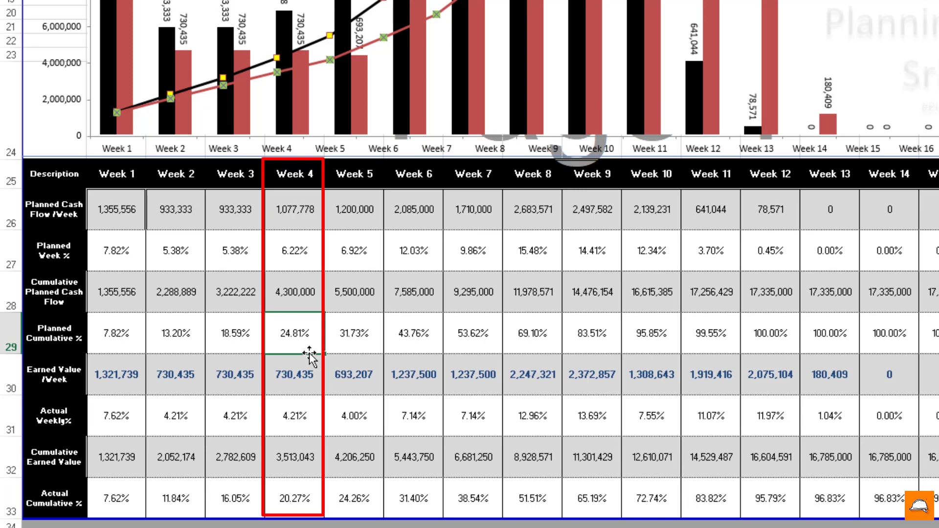
click(297, 509)
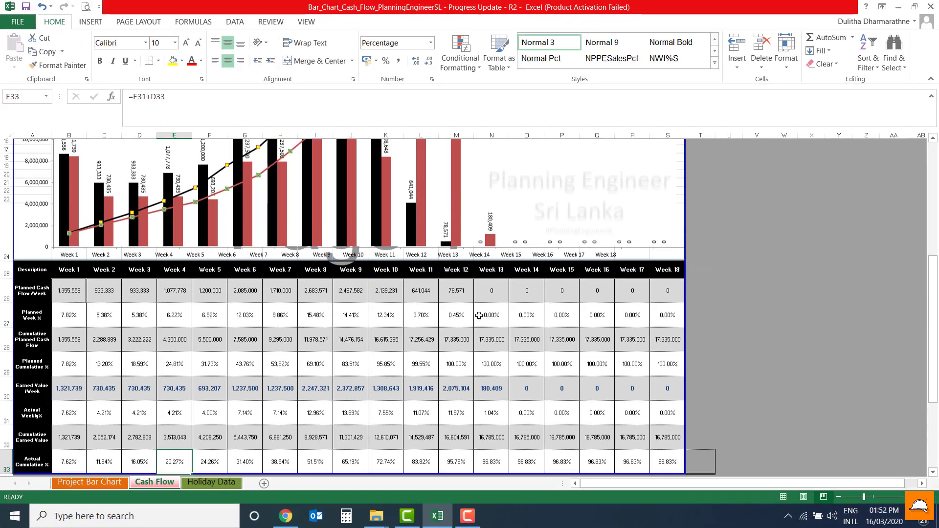
scroll(479, 316, up, 5)
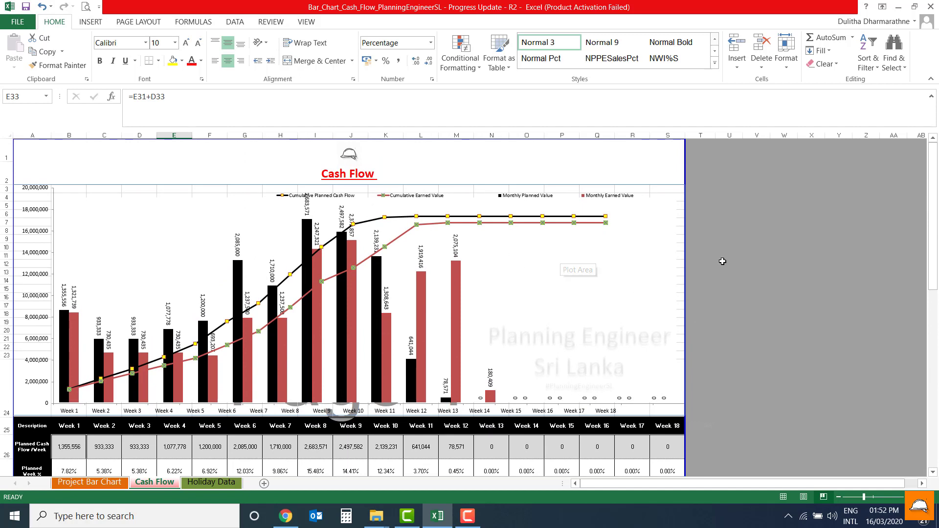
click(748, 262)
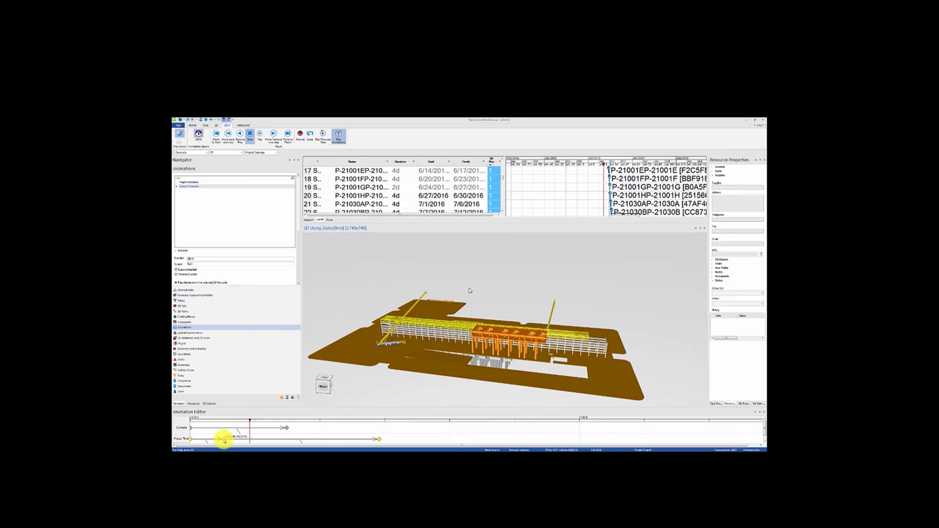
- Watch the outro's upcoming-tutorials preview of 4D scheduling through to the orange hard-hat logo
right_click(224, 440)
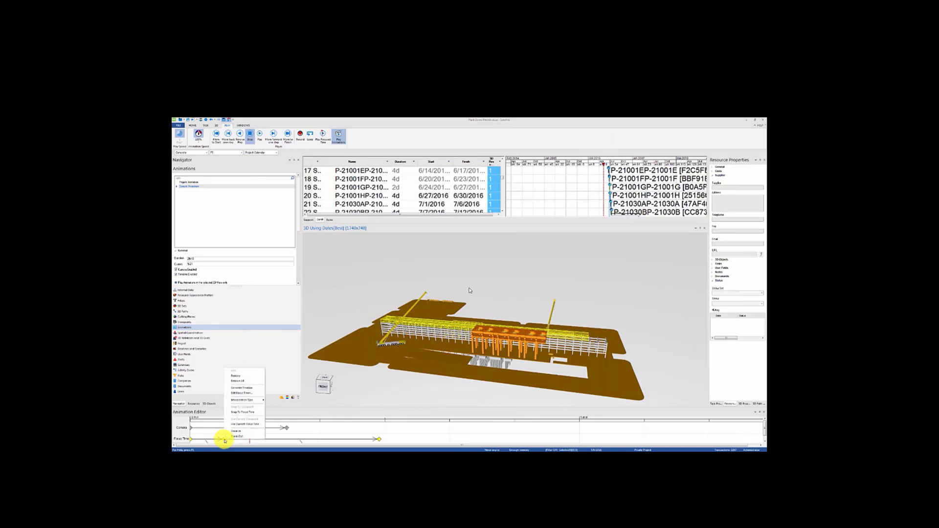